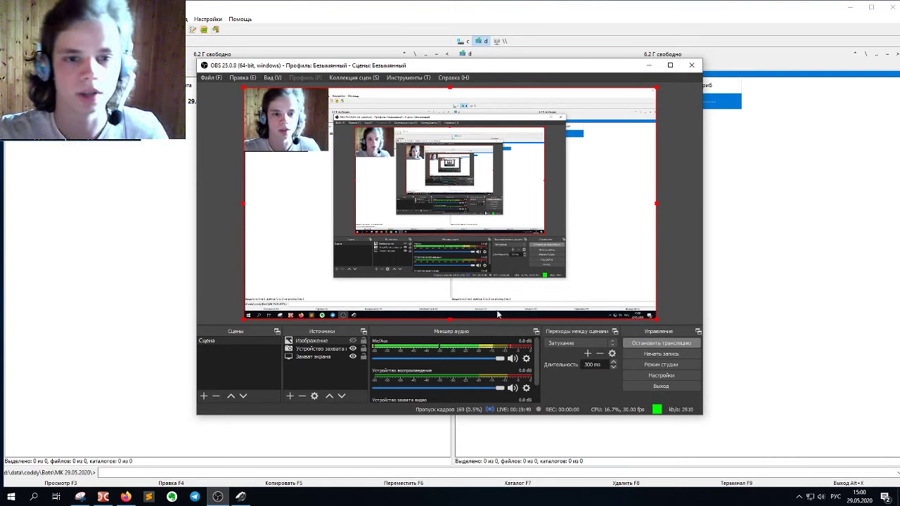
Minimize OBS Studio to reveal the file manager on the empty MK 29.05.2020 folder
click(649, 65)
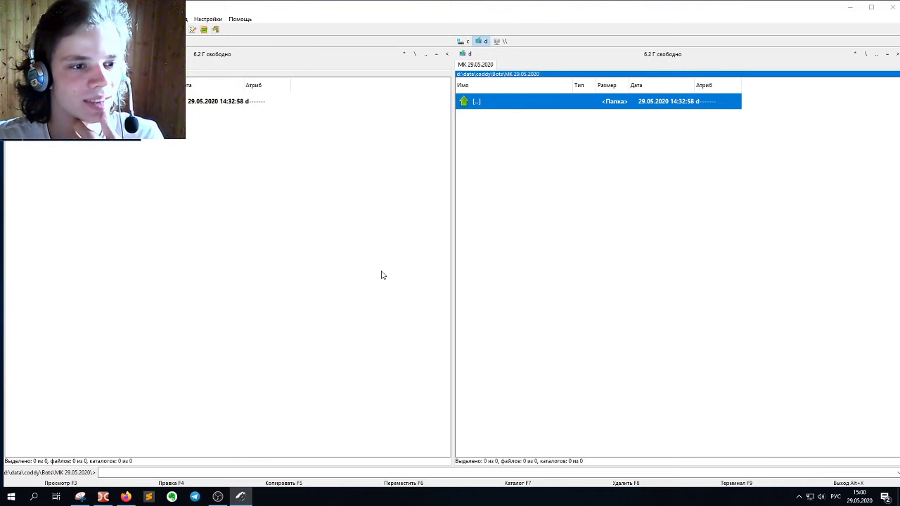
Switch to Firefox showing the VK page listing the four managed communities
click(127, 496)
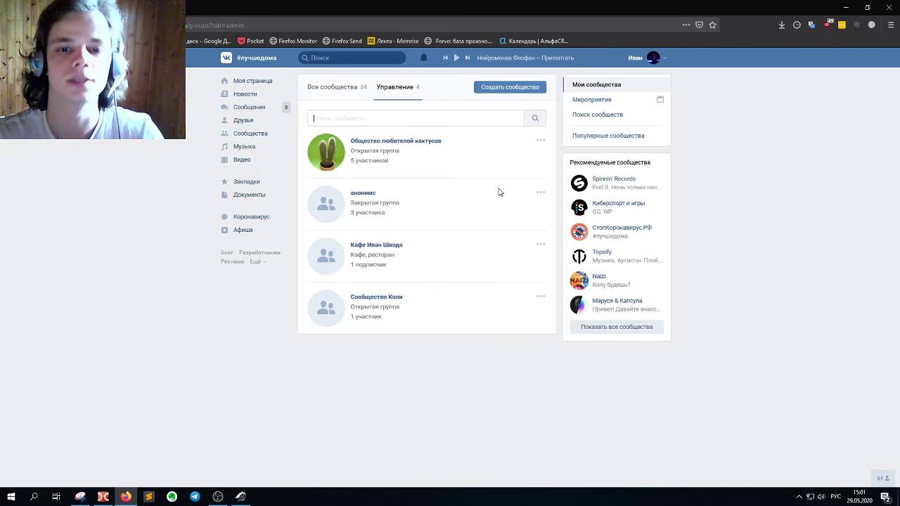
click(240, 497)
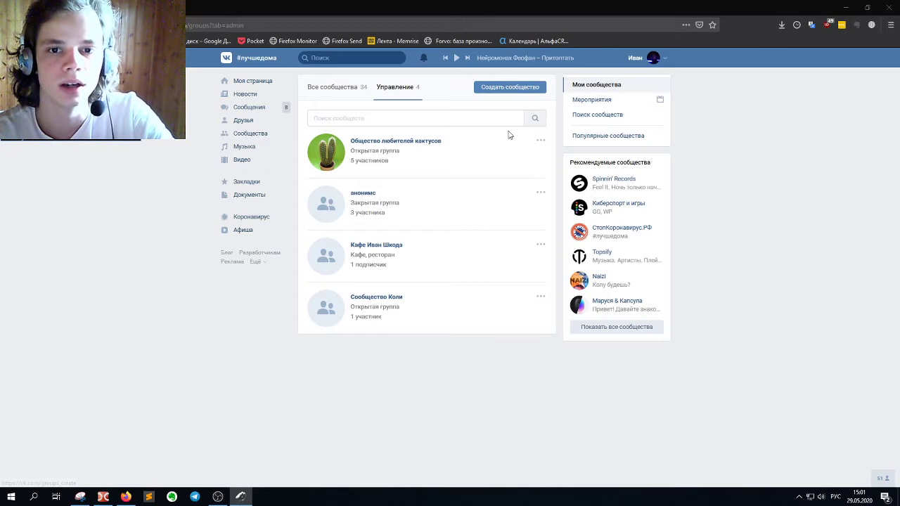
Start a new themed community and name it Котики котики
click(520, 88)
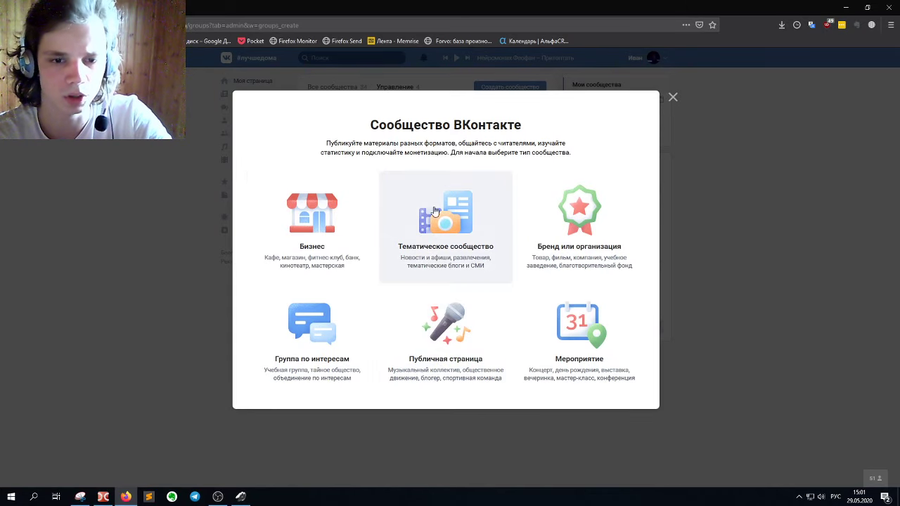
click(443, 225)
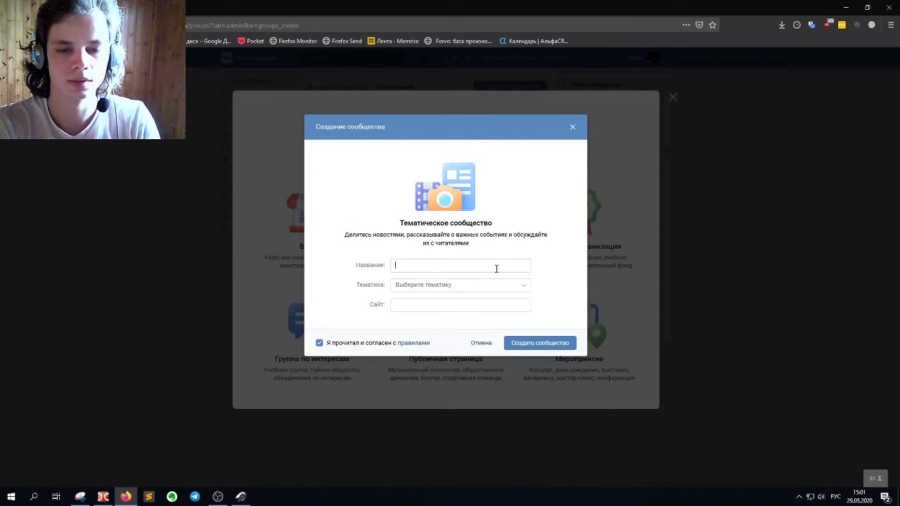
text(Котики котики)
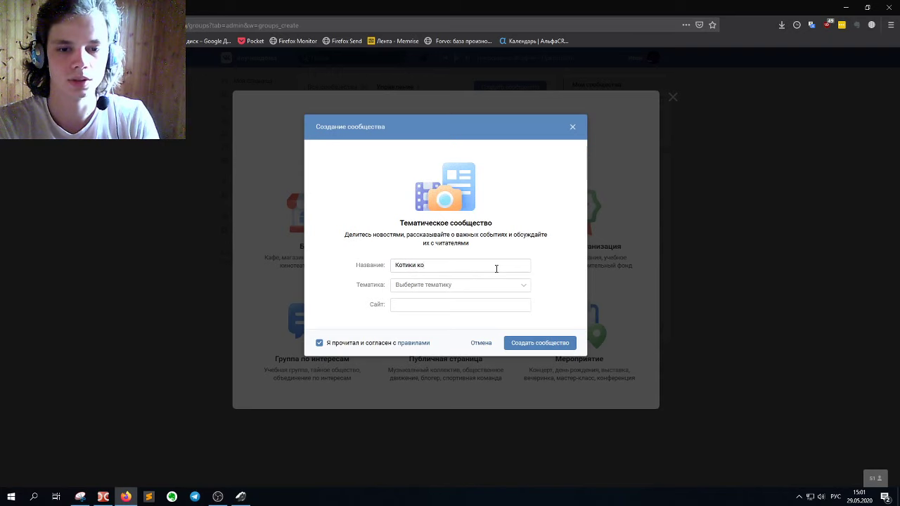
click(218, 497)
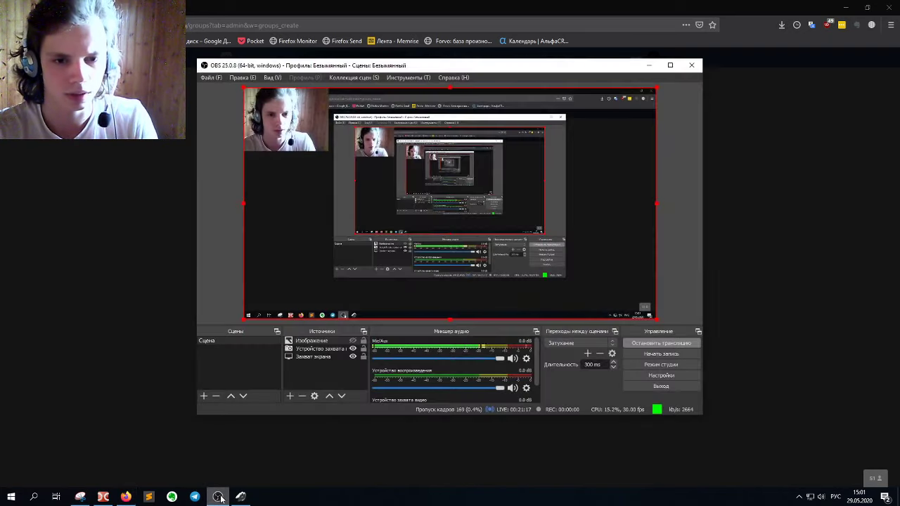
click(218, 496)
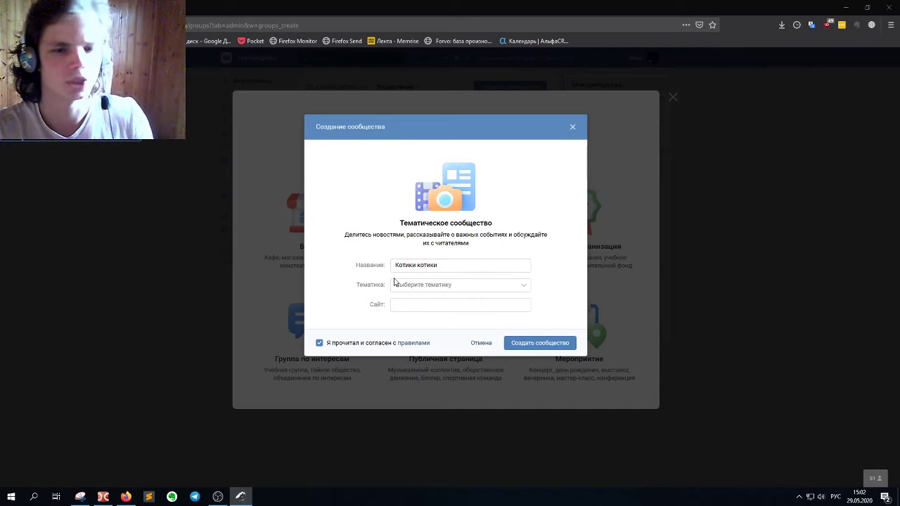
Choose Rap, Hip-Hop as the topic and create the community
click(429, 285)
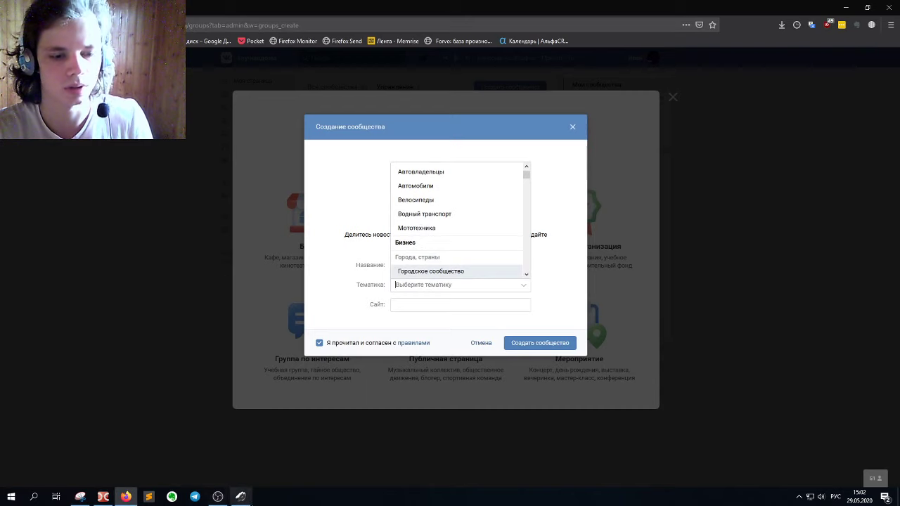
click(520, 283)
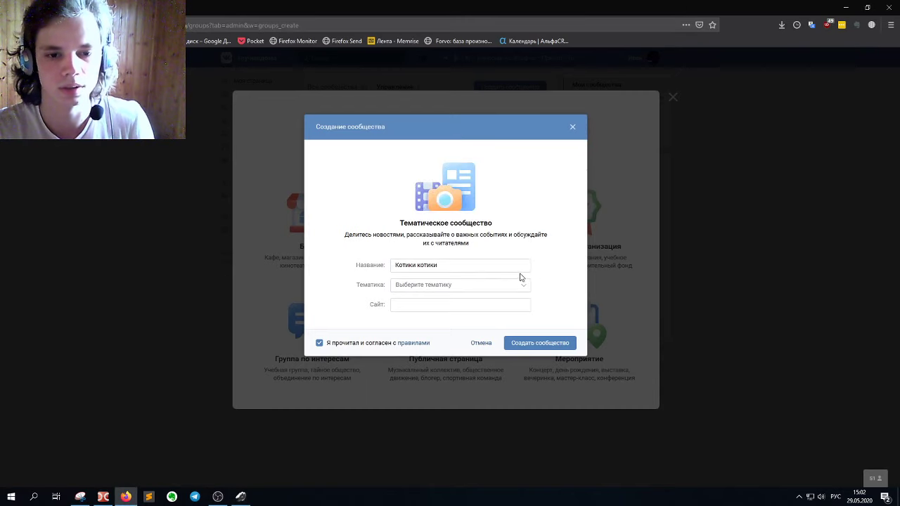
click(504, 285)
scroll(467, 227, down, 5)
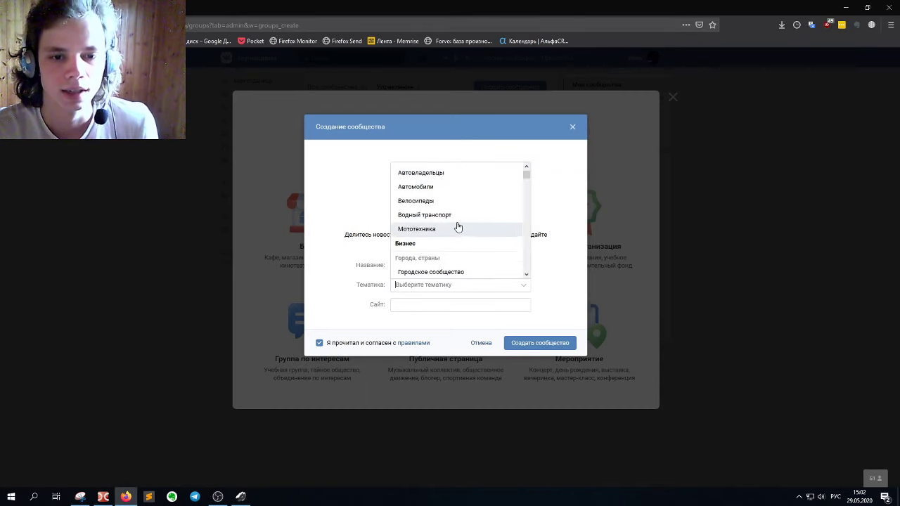
scroll(458, 243, down, 5)
scroll(458, 245, up, 3)
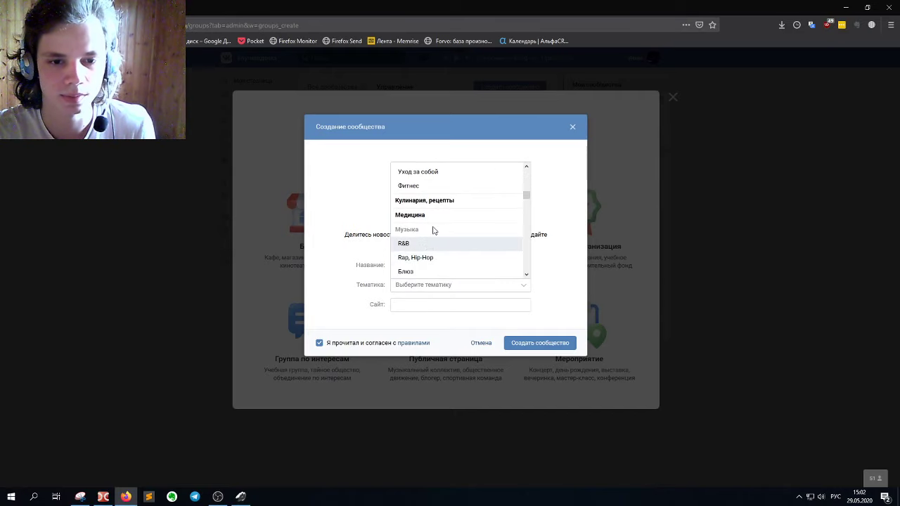
click(438, 259)
click(422, 305)
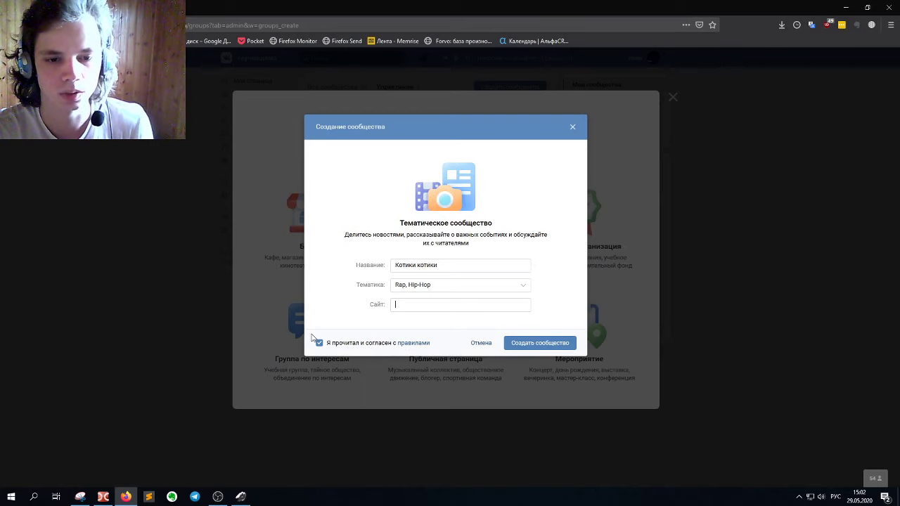
click(567, 346)
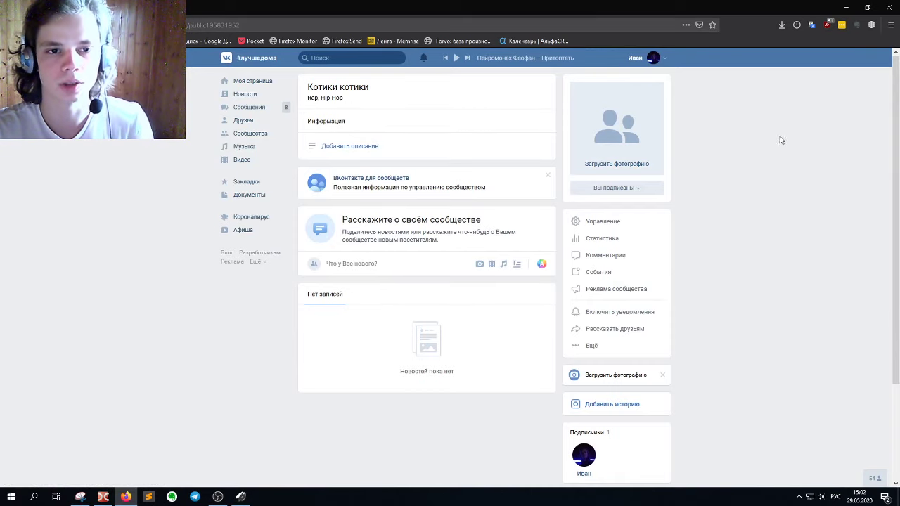
Open Управление for Котики котики and go to its Сообщения settings
scroll(662, 211, down, 3)
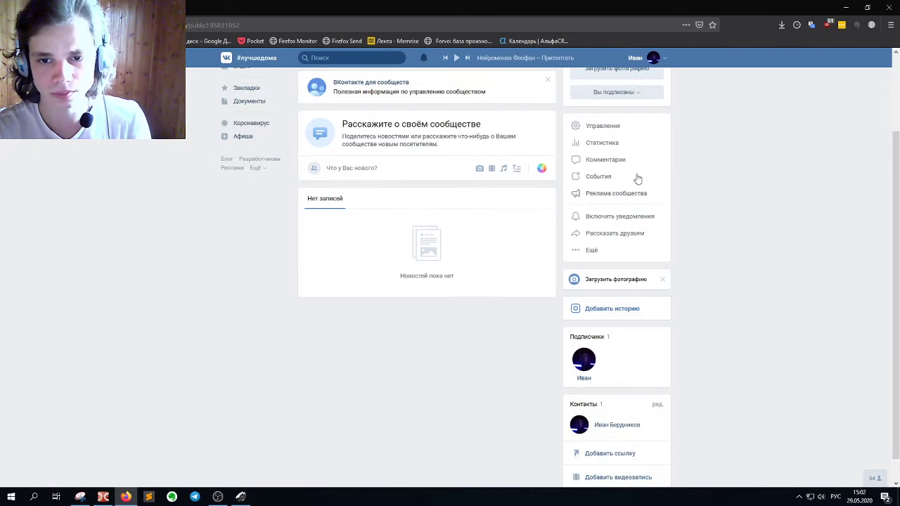
scroll(513, 284, up, 3)
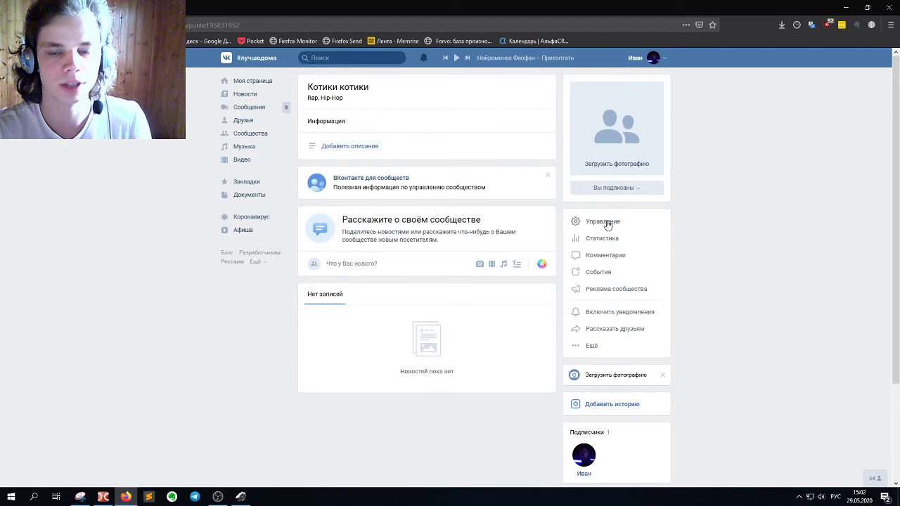
click(614, 223)
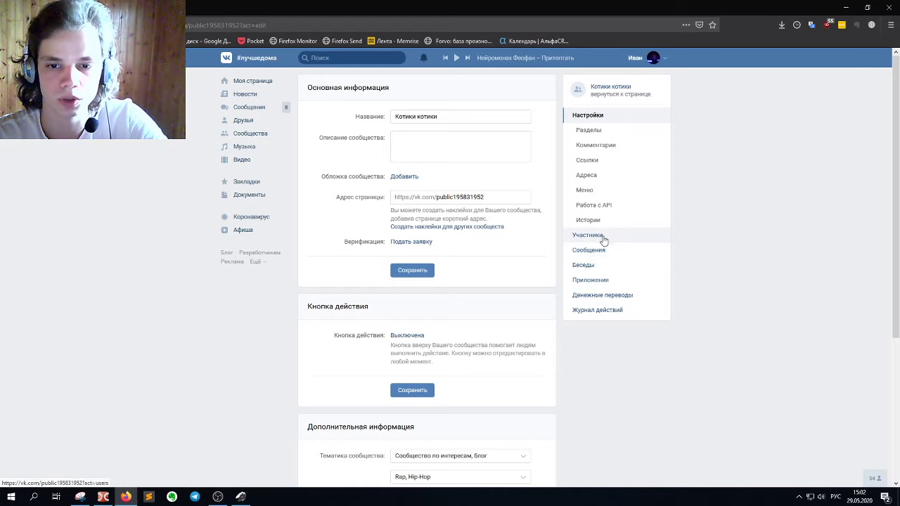
click(586, 250)
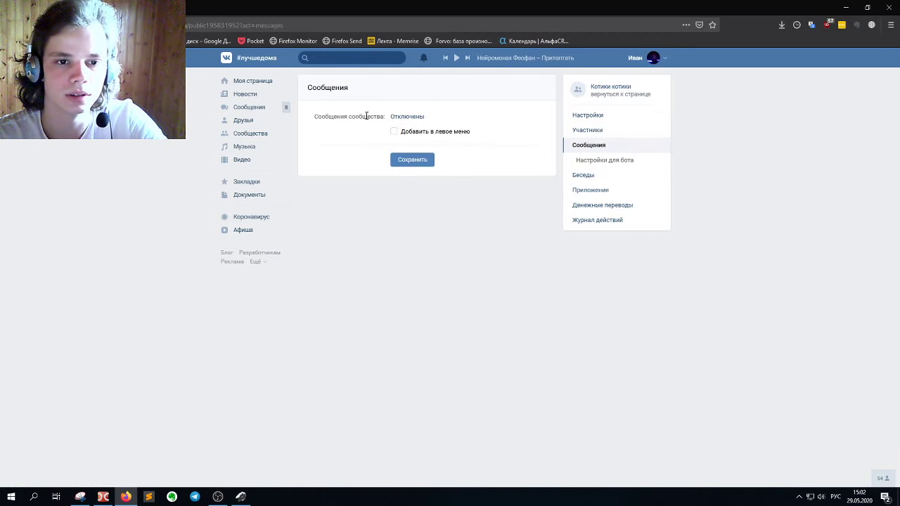
Turn on community messages with greeting 'Привет, ты тоже любишь котиков?' and save
click(408, 118)
click(406, 144)
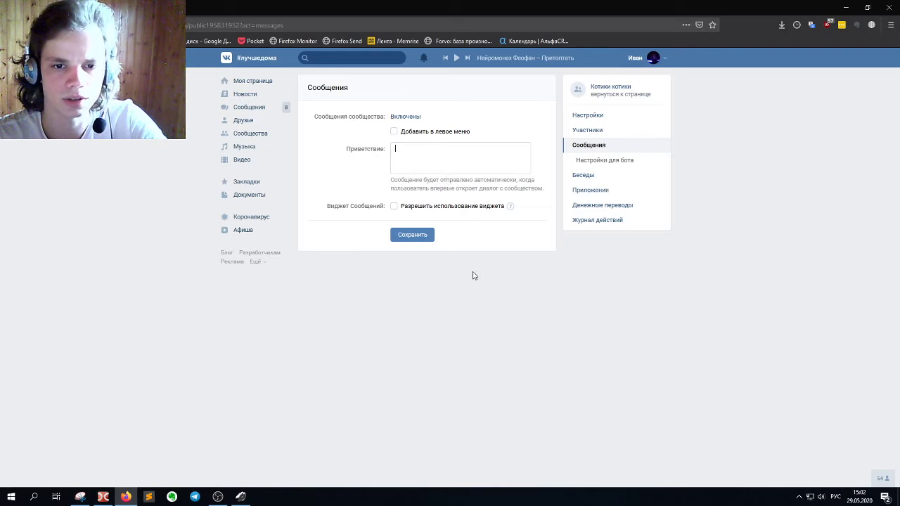
text(Превет)
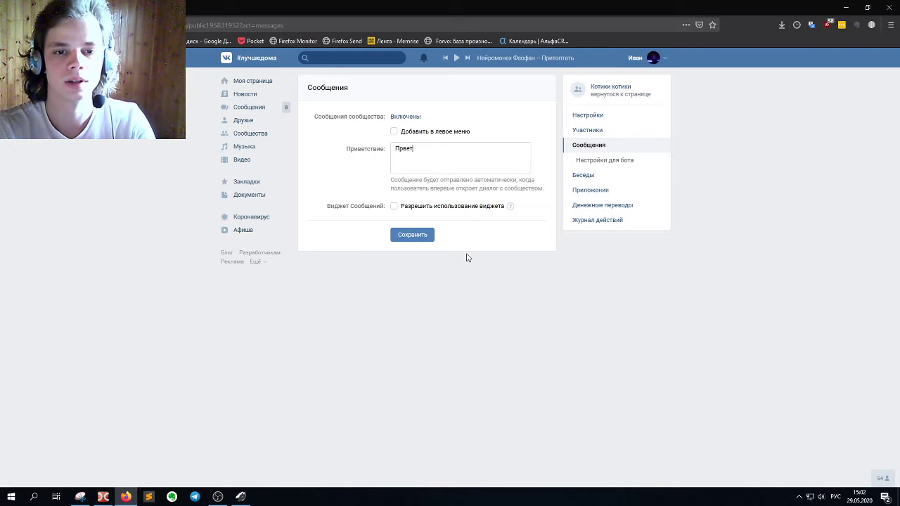
key(BackSpace)
key(BackSpace)
key(BackSpace)
key(BackSpace)
text(А)
key(BackSpace)
text(Привет)
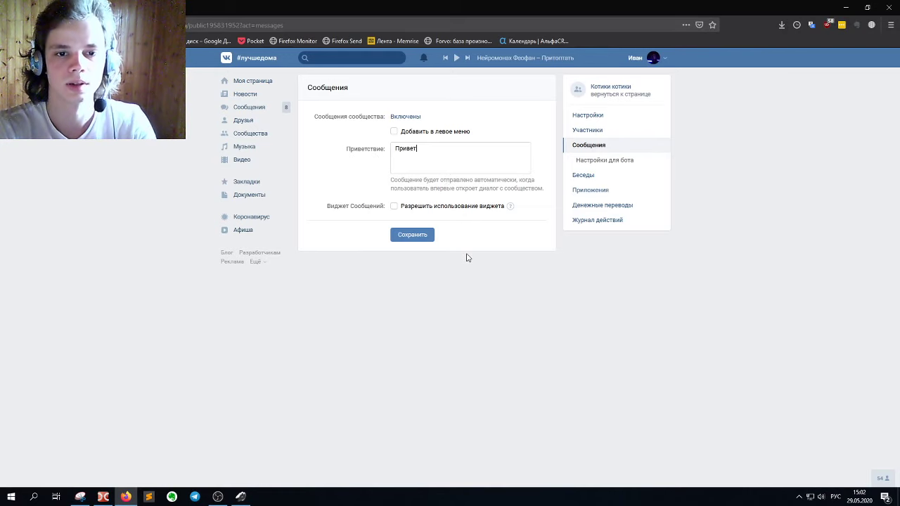
text(, ты ыт)
key(BackSpace)
key(BackSpace)
text(тоже)
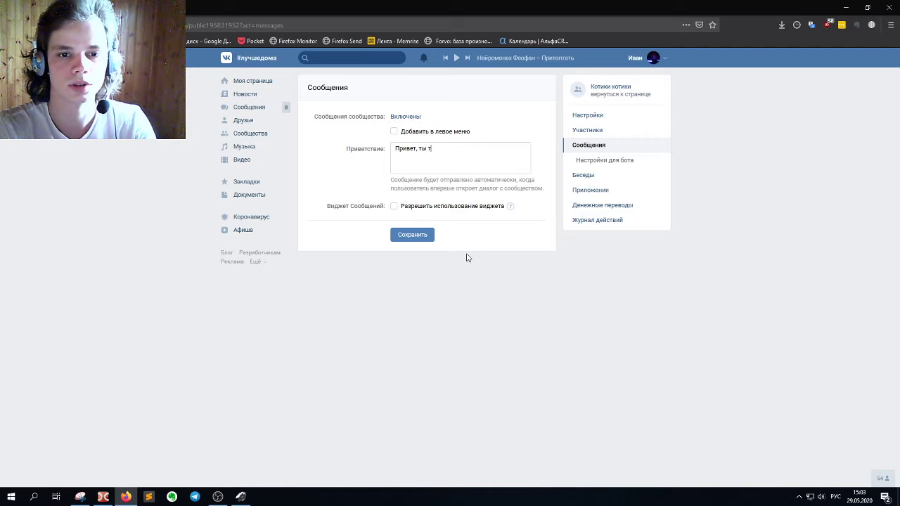
text( любишь котиков?)
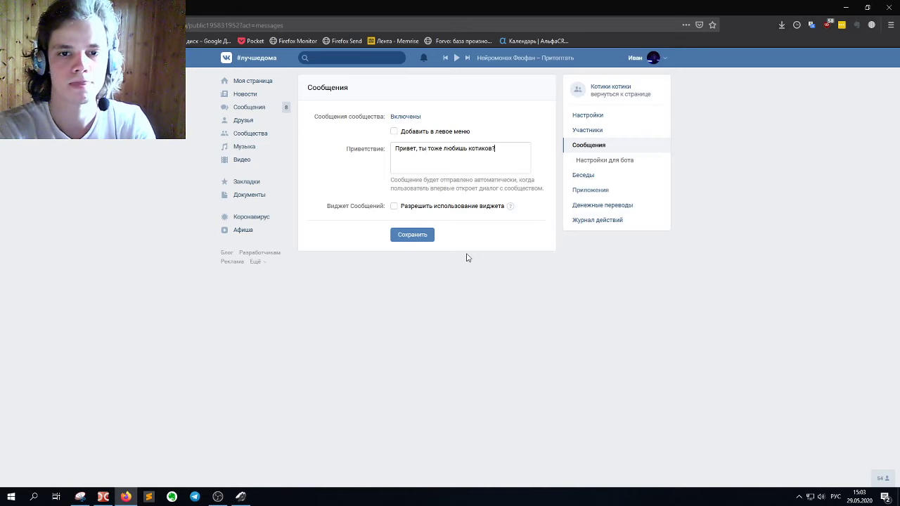
click(424, 235)
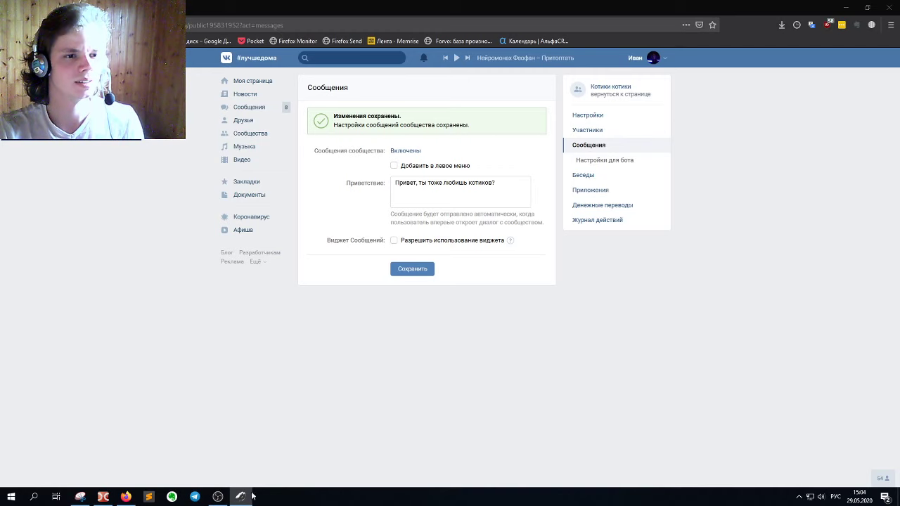
Bring OBS Studio to the front over the VK messages settings page
click(218, 496)
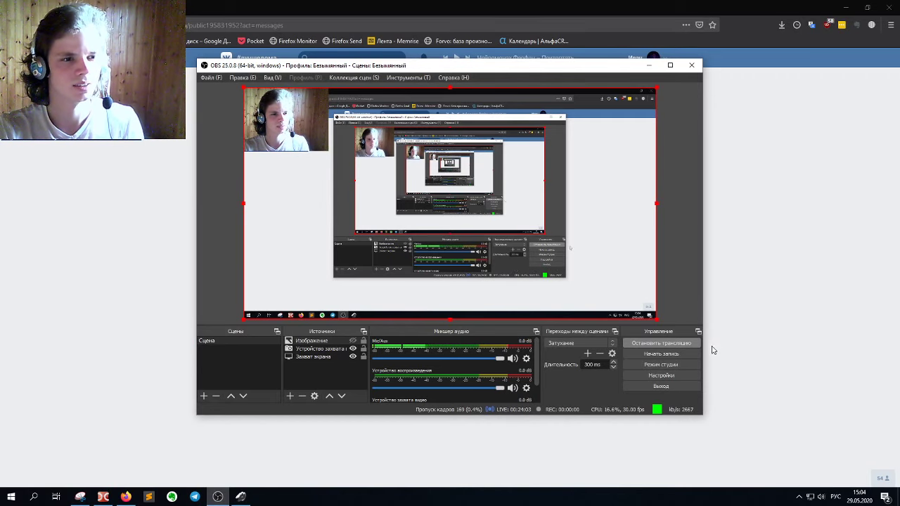
Return to the VK messages settings in Firefox and select the whole greeting text
click(746, 305)
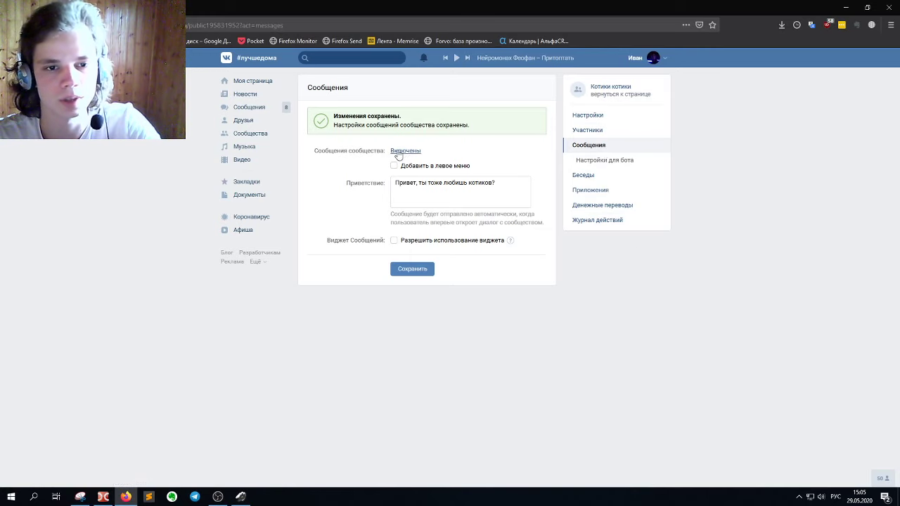
triple_click(426, 192)
click(719, 378)
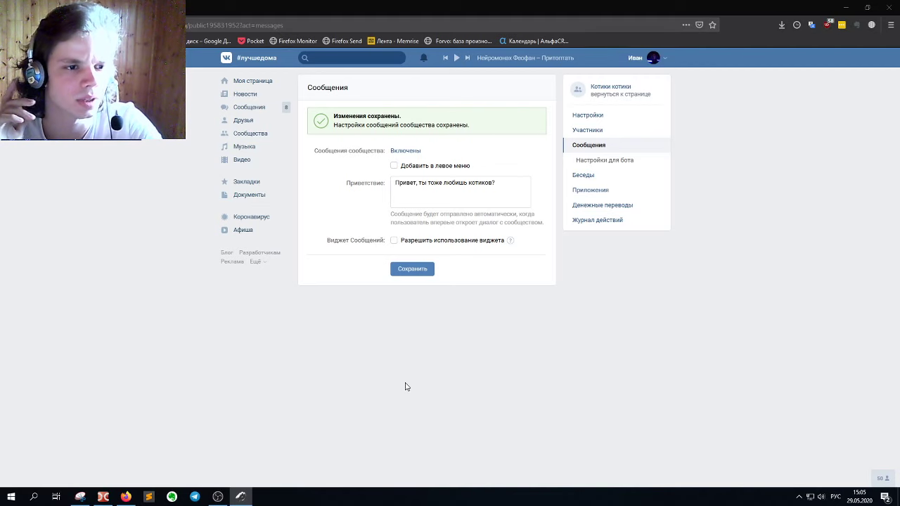
click(219, 498)
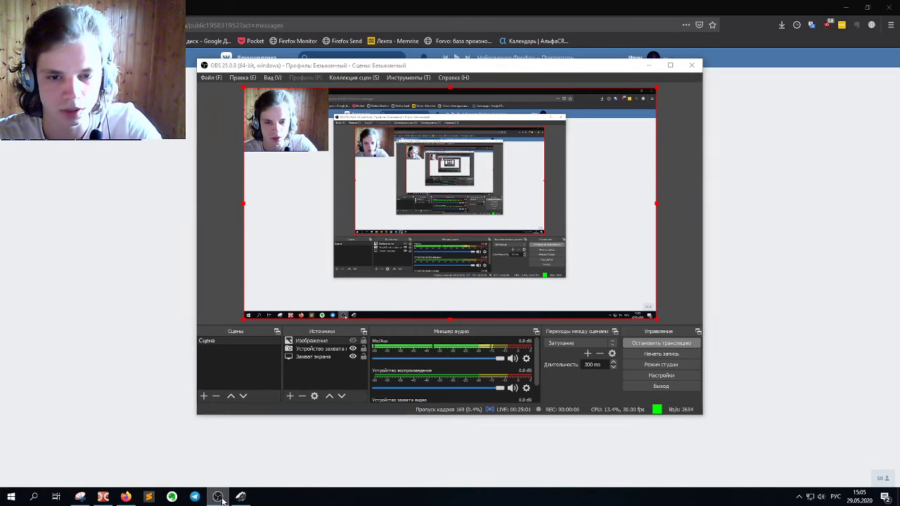
click(219, 497)
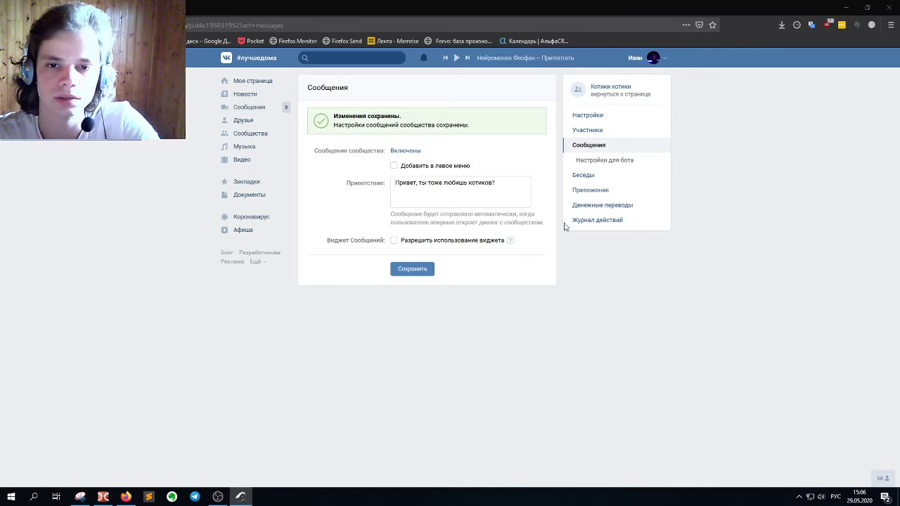
In Работа с API, start a new access key with all six permissions ticked
click(638, 123)
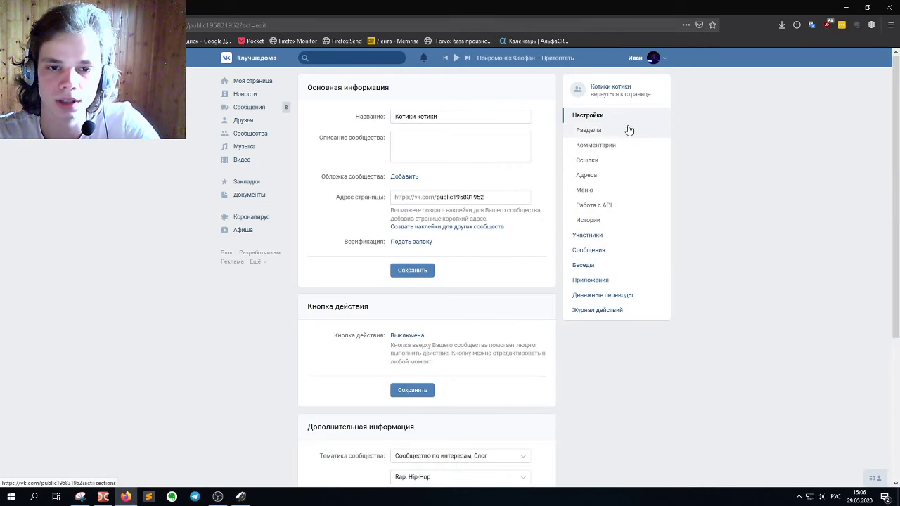
click(615, 209)
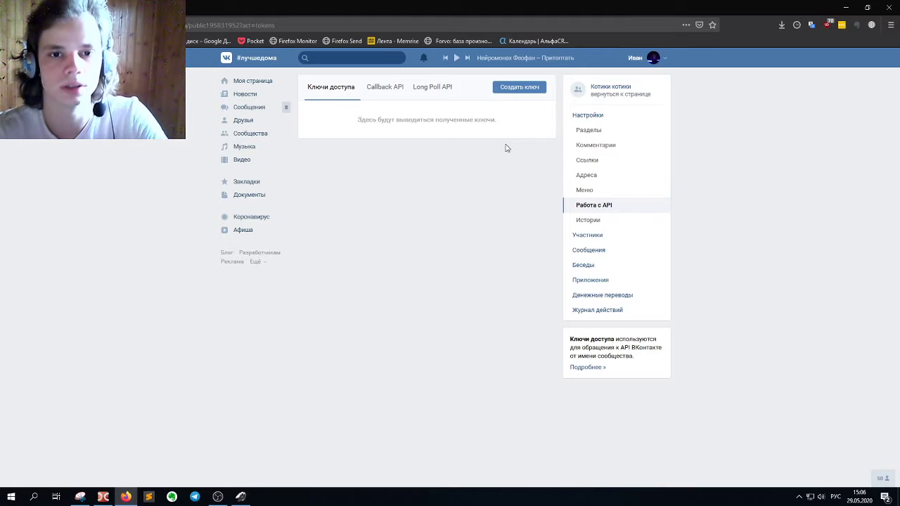
click(529, 91)
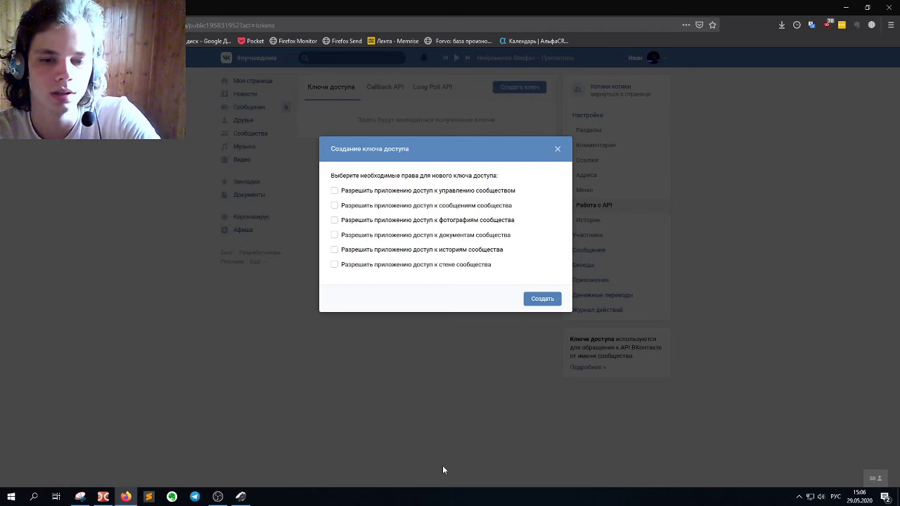
click(463, 192)
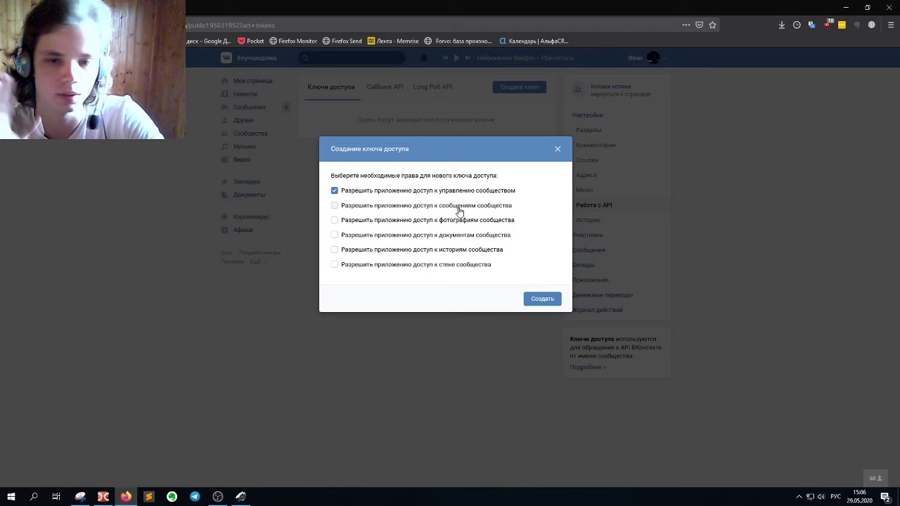
click(458, 209)
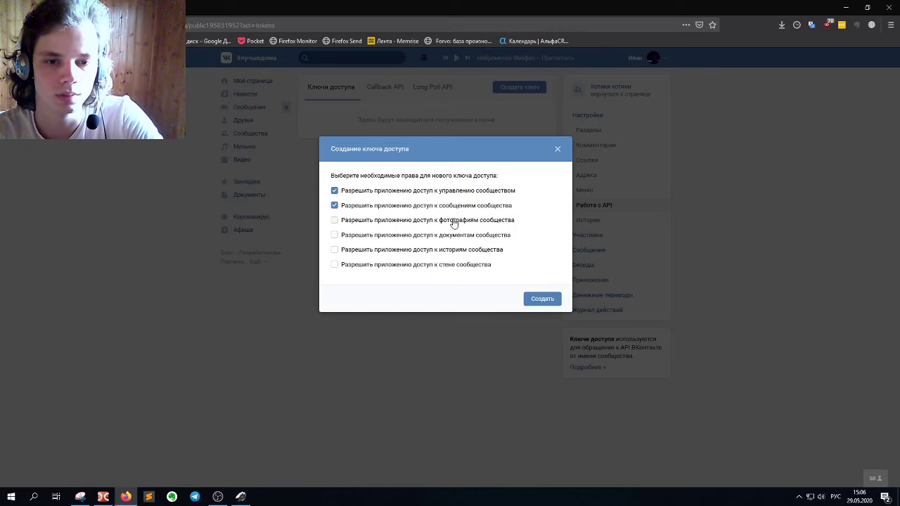
click(452, 222)
click(458, 237)
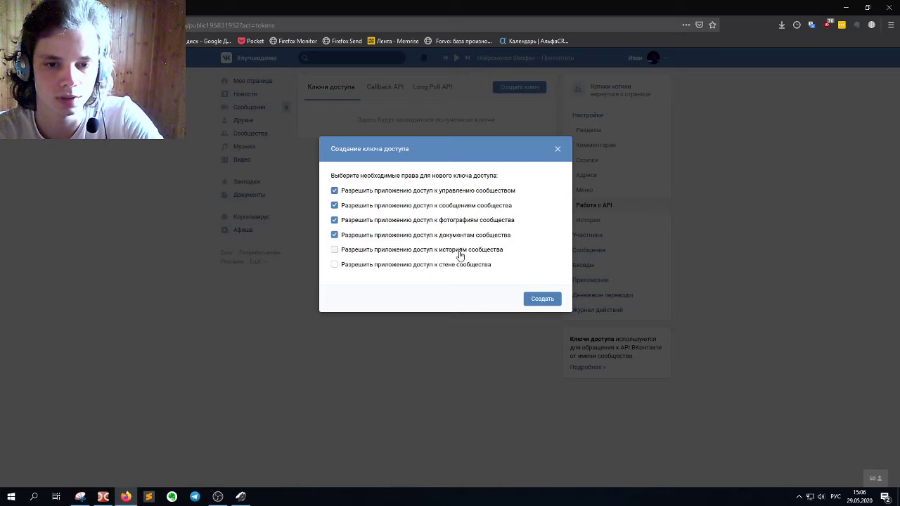
click(456, 249)
click(452, 266)
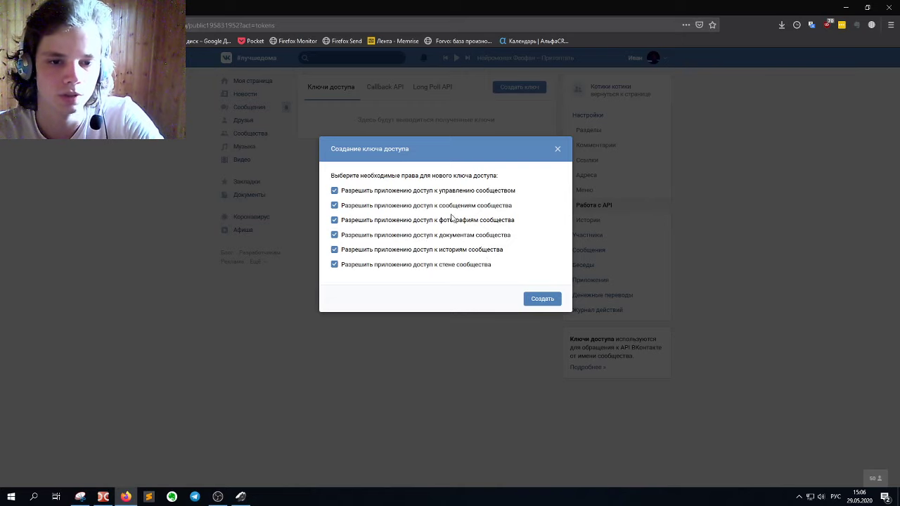
Create the key, confirming it through the phone call with the verification digits
click(540, 300)
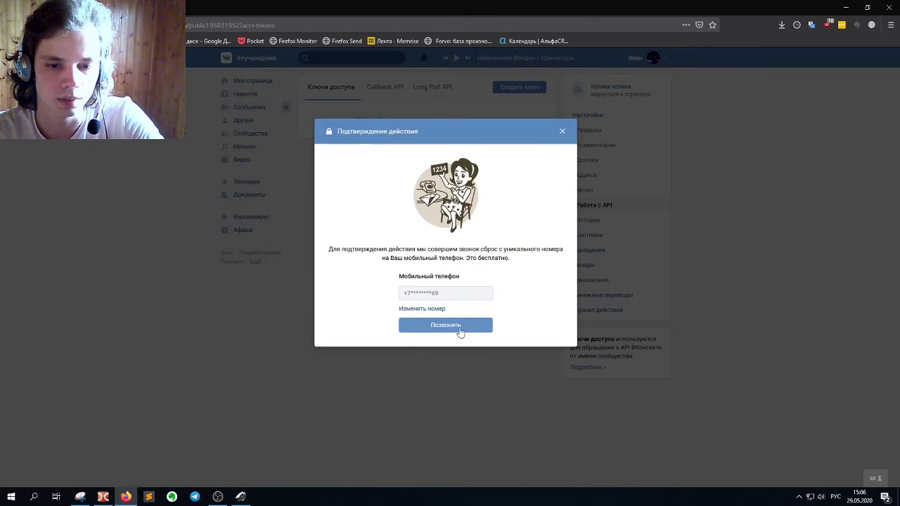
click(461, 332)
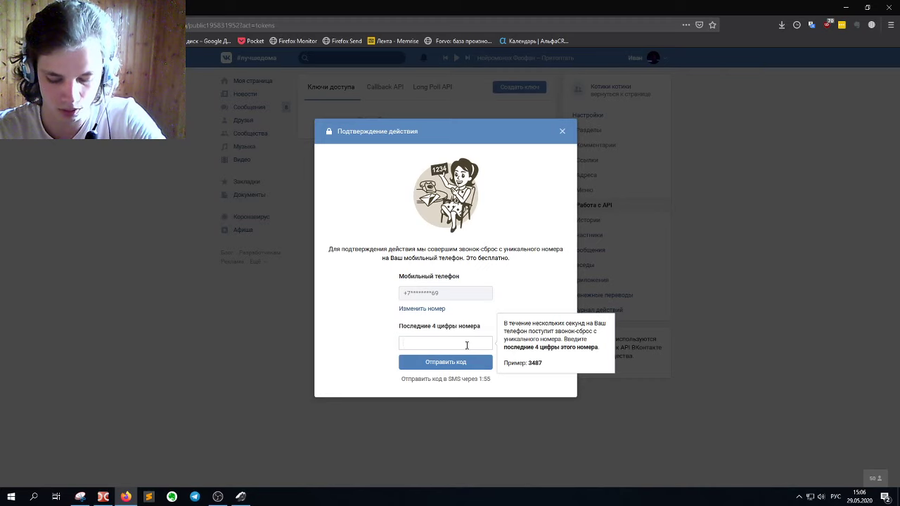
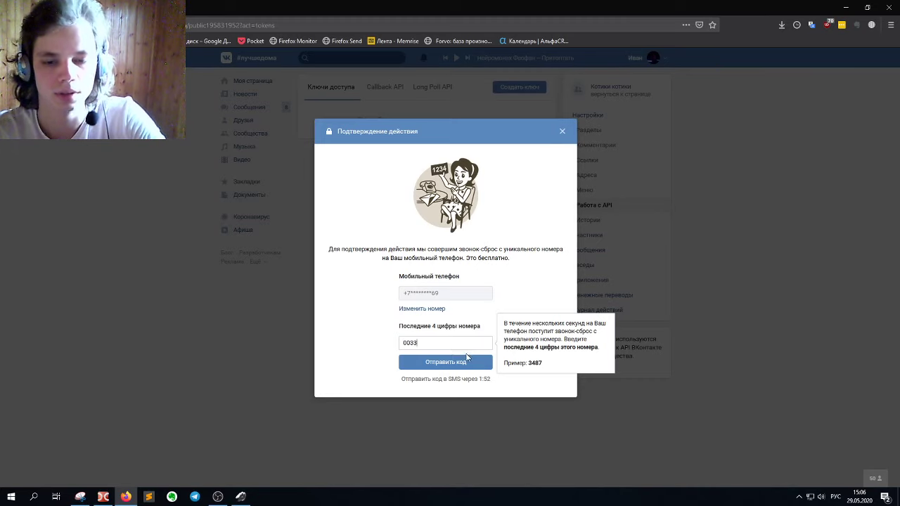
click(466, 361)
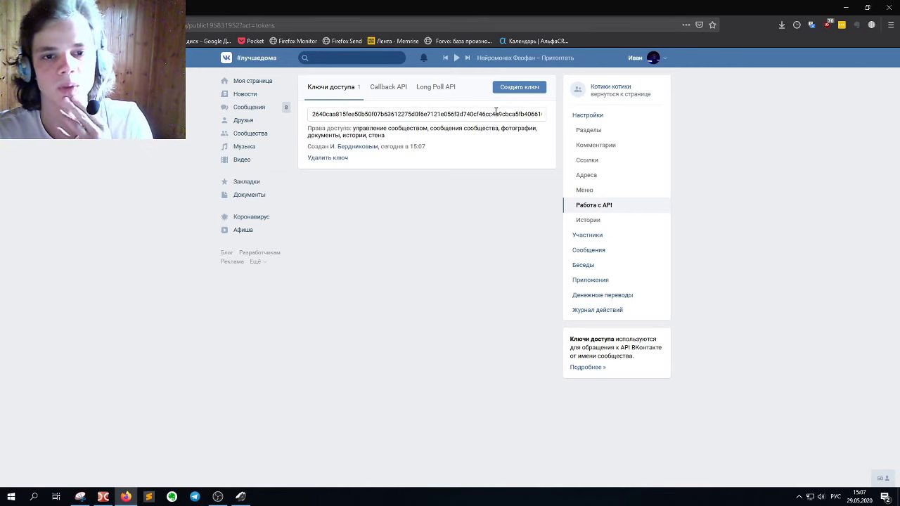
Copy the new access key, return to the Котики котики page, and switch to Double Commander
click(496, 116)
click(492, 116)
click(497, 116)
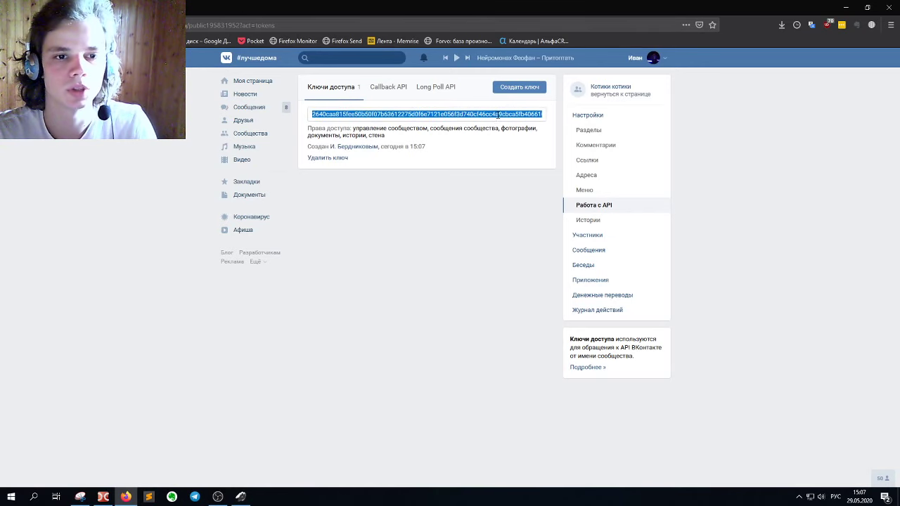
click(471, 216)
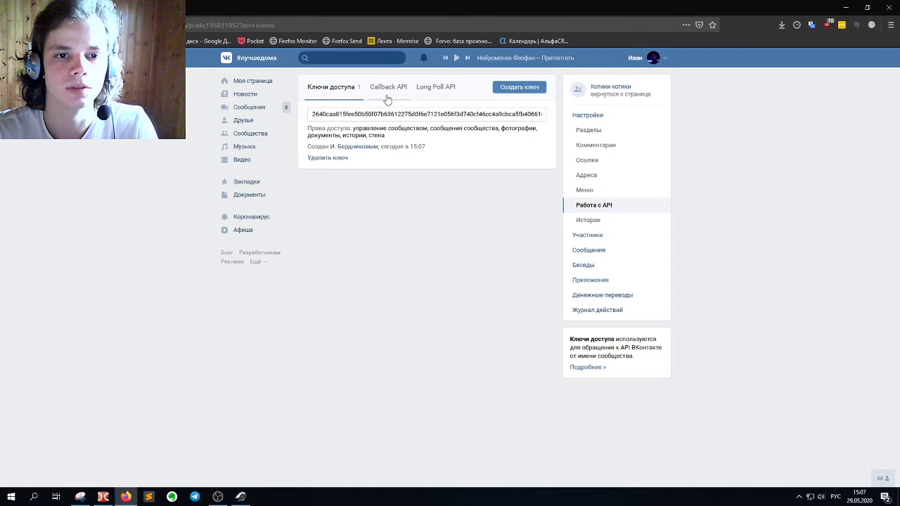
click(634, 97)
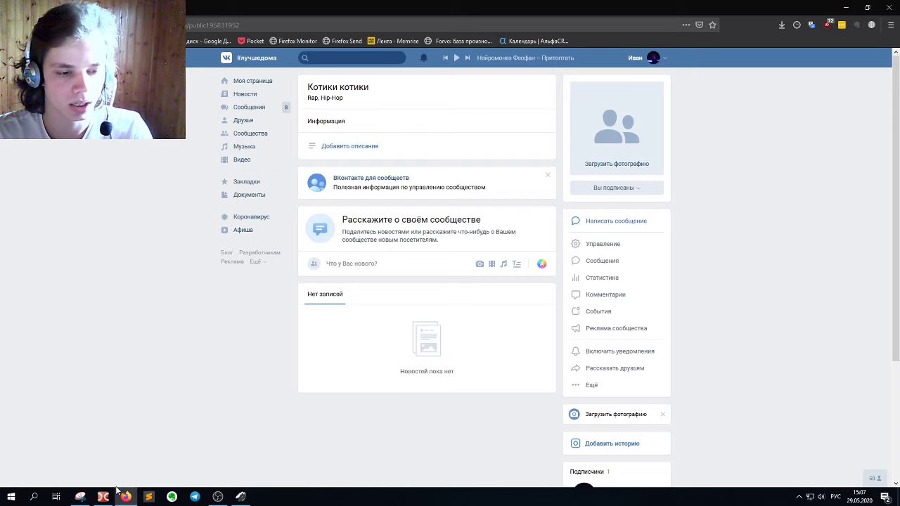
mouse_move(110, 498)
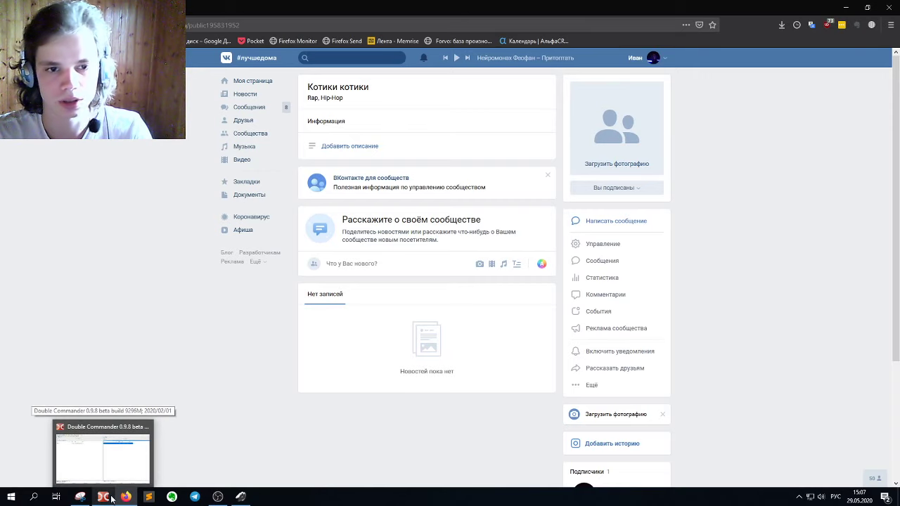
click(110, 498)
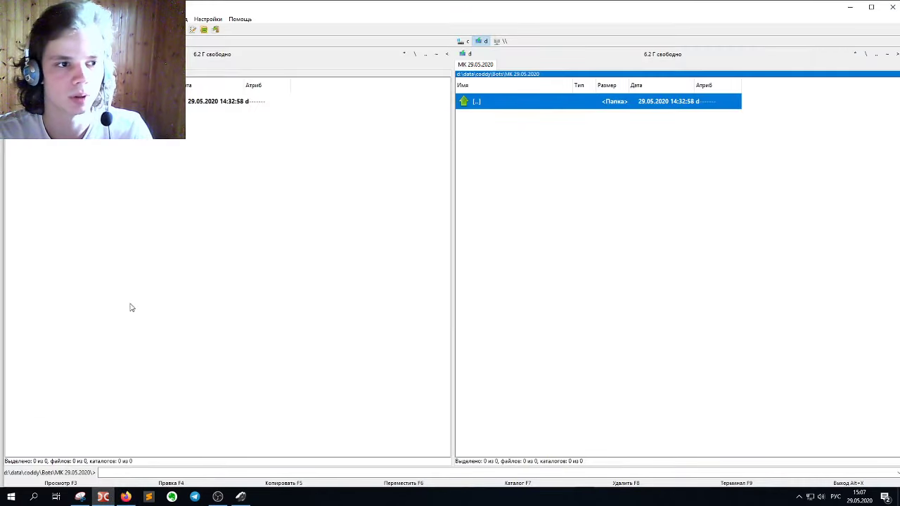
Create a new text document in MK 29.05.2020 and rename it to чат бот
click(80, 199)
right_click(141, 224)
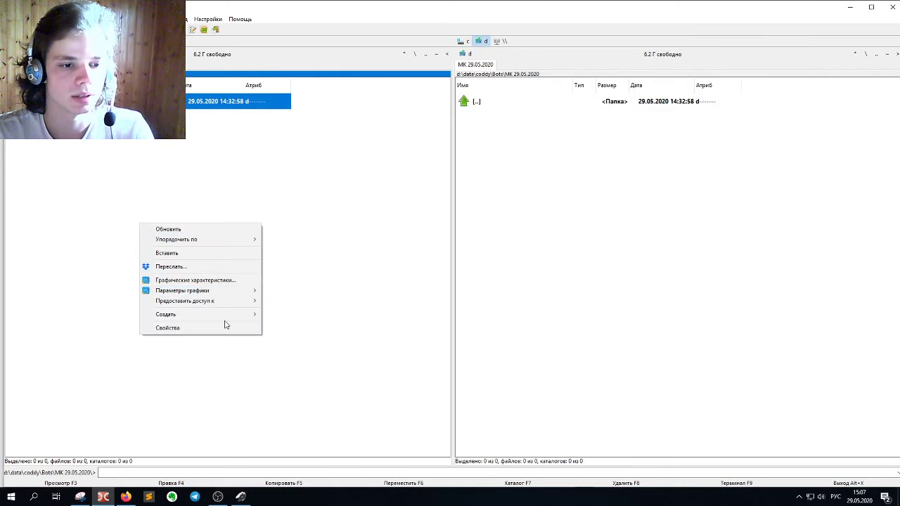
mouse_move(220, 318)
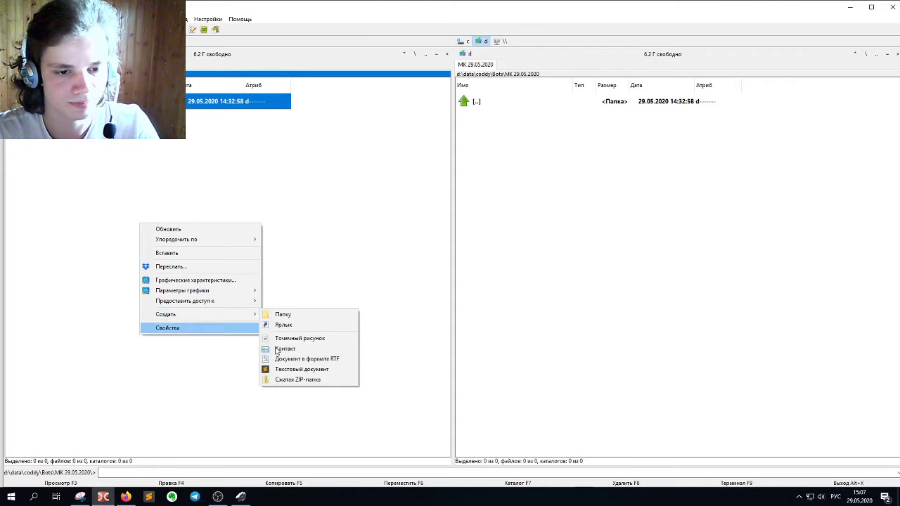
click(288, 369)
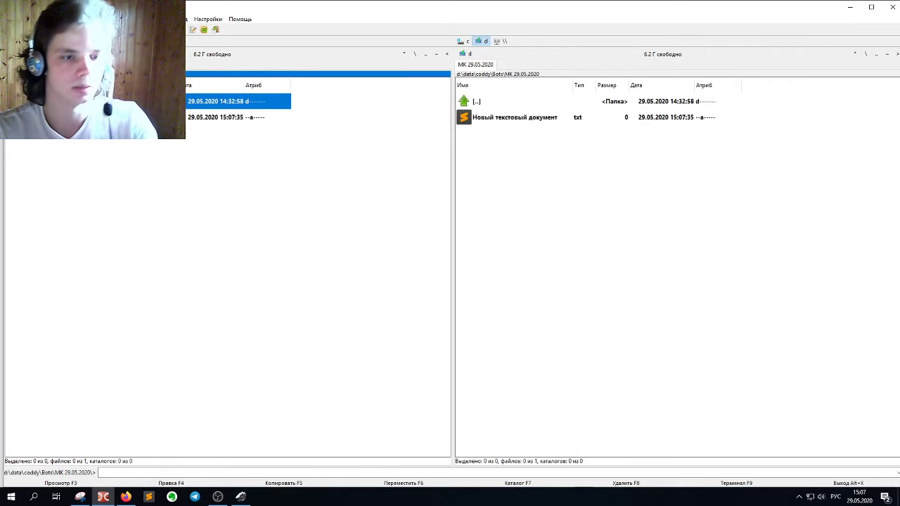
key(Down)
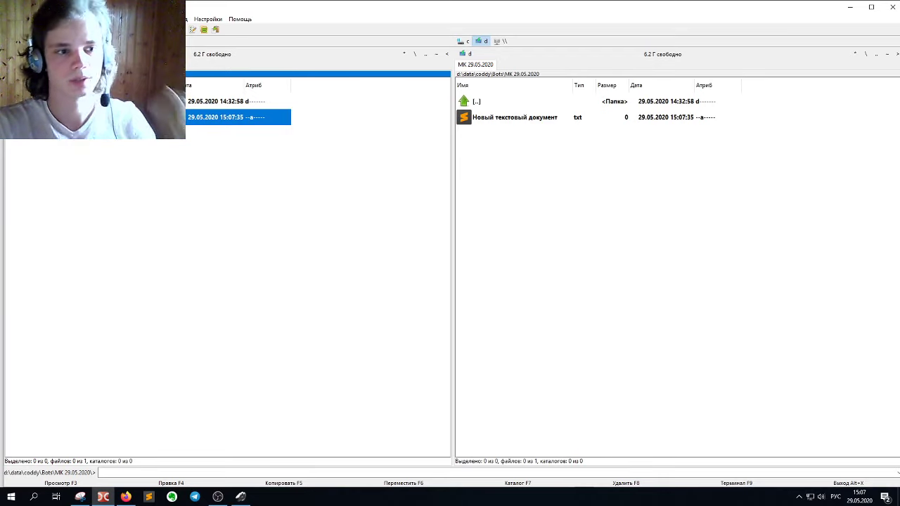
key(Return)
key(Return)
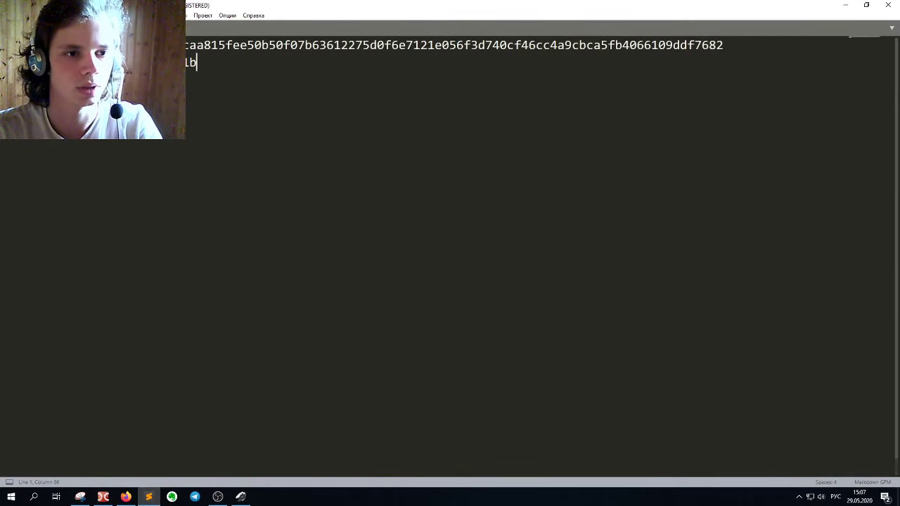
Save the access key in чат бот.txt and close Sublime Text
key(ctrl+s)
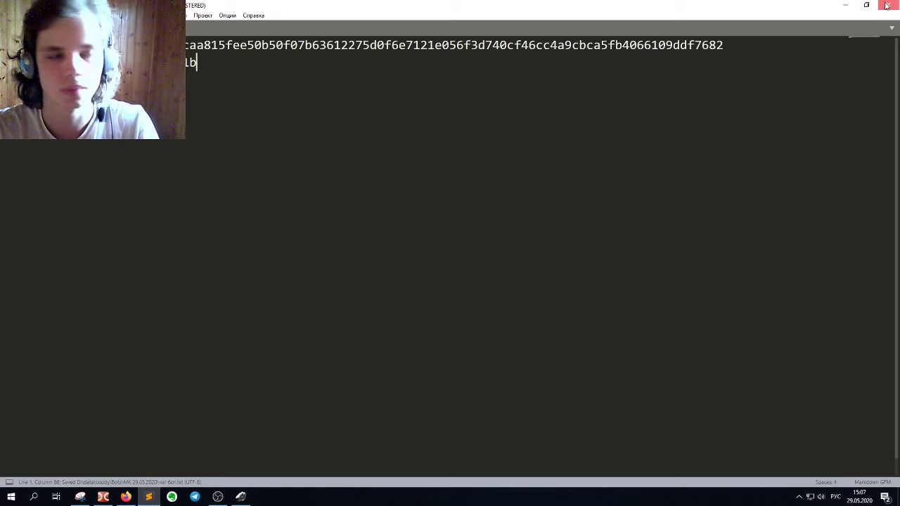
click(886, 6)
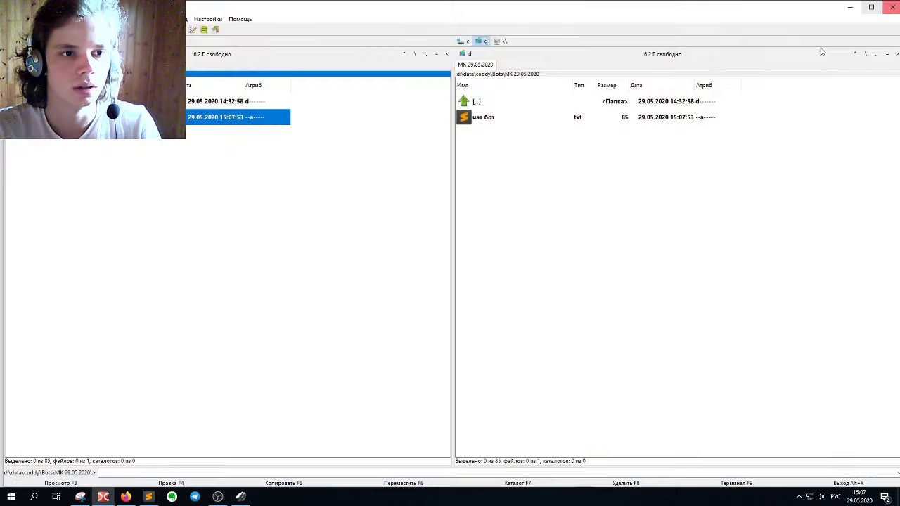
Switch to the Котики котики VK page in Firefox, then to the OBS Studio window
click(126, 497)
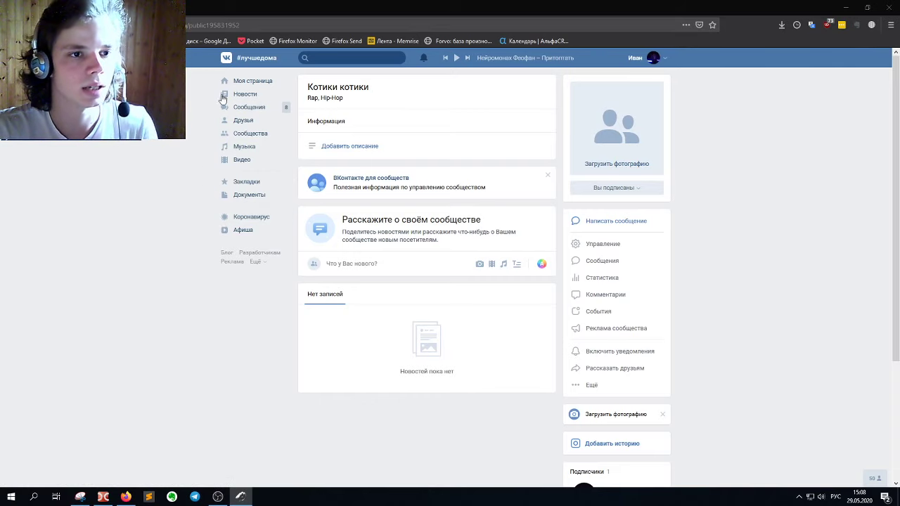
click(218, 498)
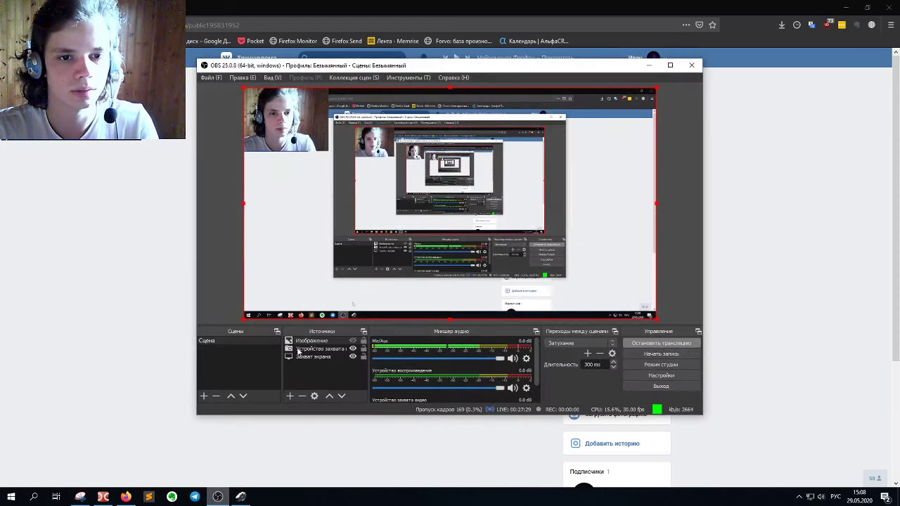
Shrink the webcam overlay in the OBS preview by its corner and edge, then minimize OBS
click(326, 150)
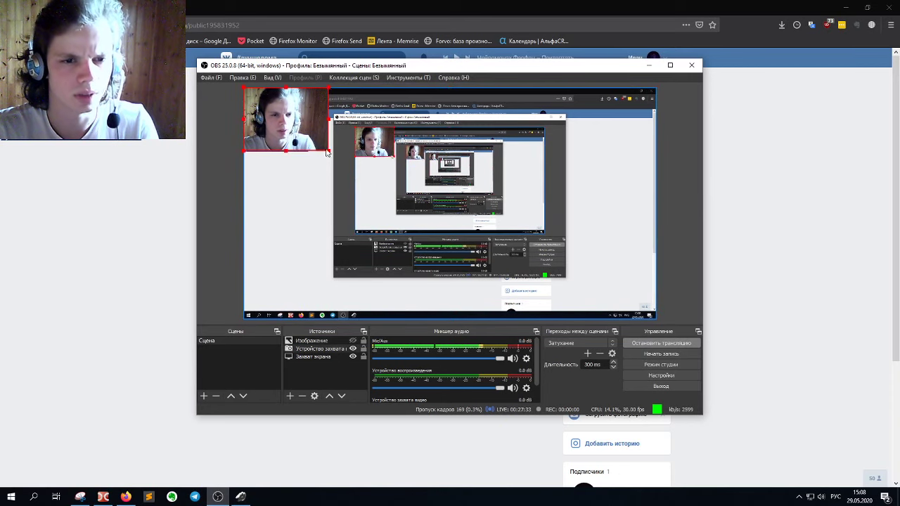
drag(326, 152, 318, 142)
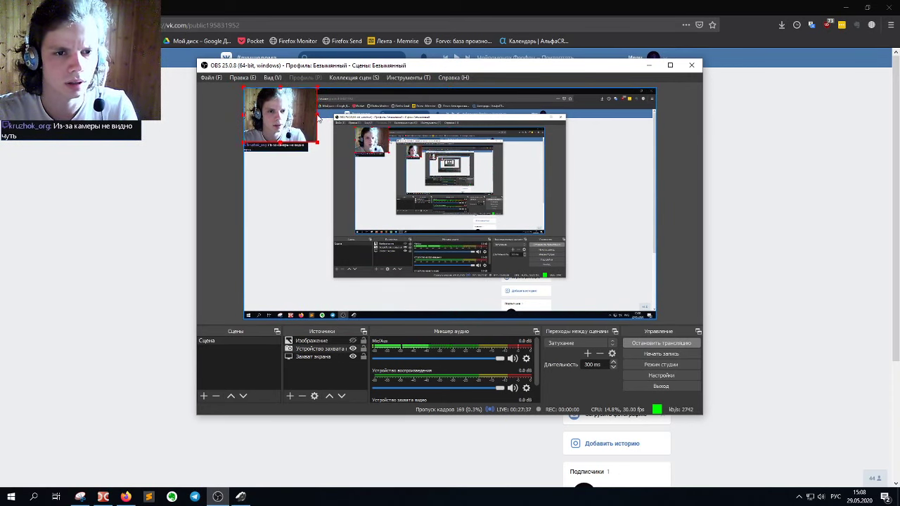
drag(318, 119, 310, 119)
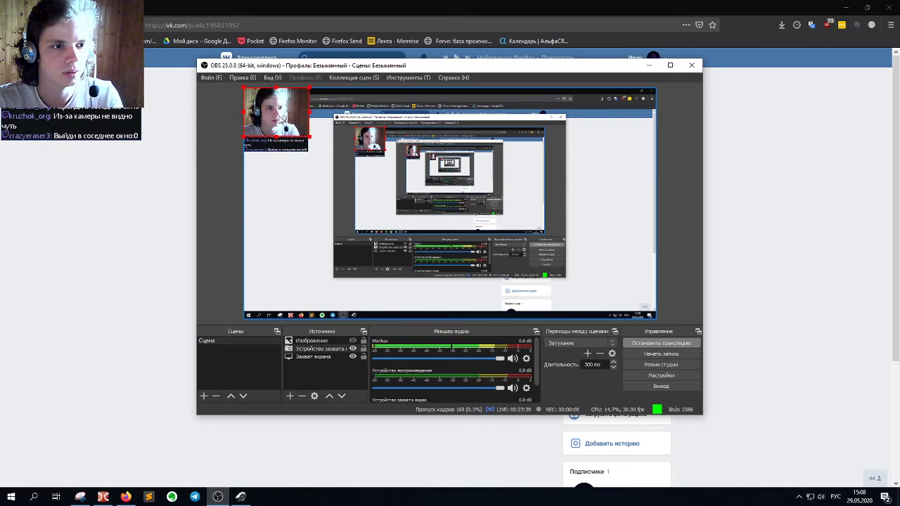
click(651, 66)
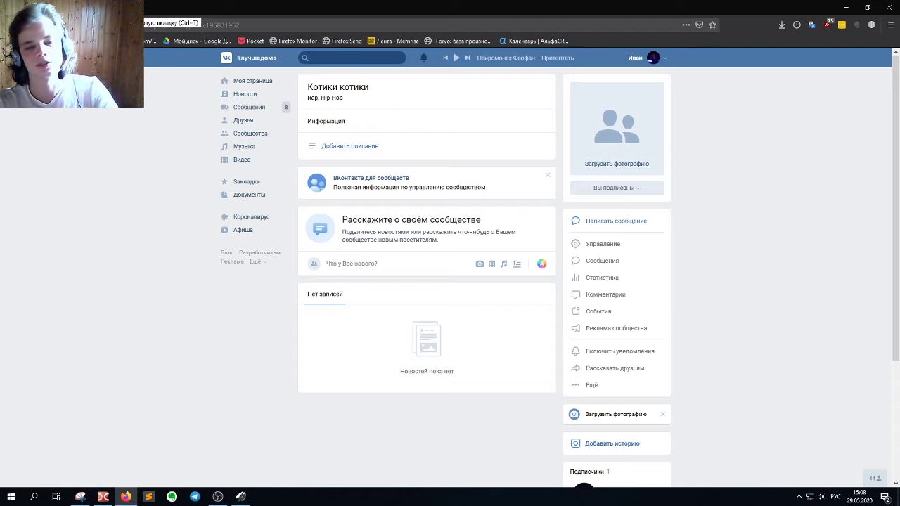
Open a new Firefox tab on the browser start page
click(105, 8)
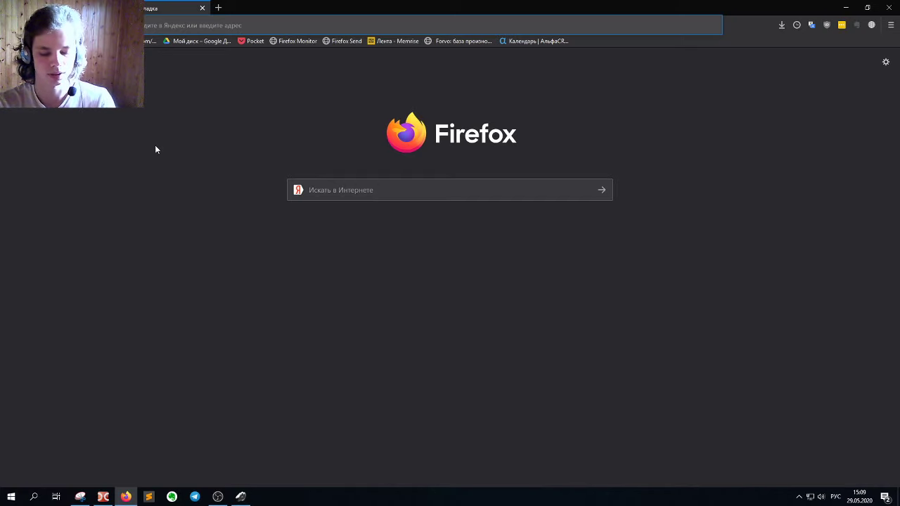
Search 'python' in the English layout and open the python.org result from Yandex
text(pyth)
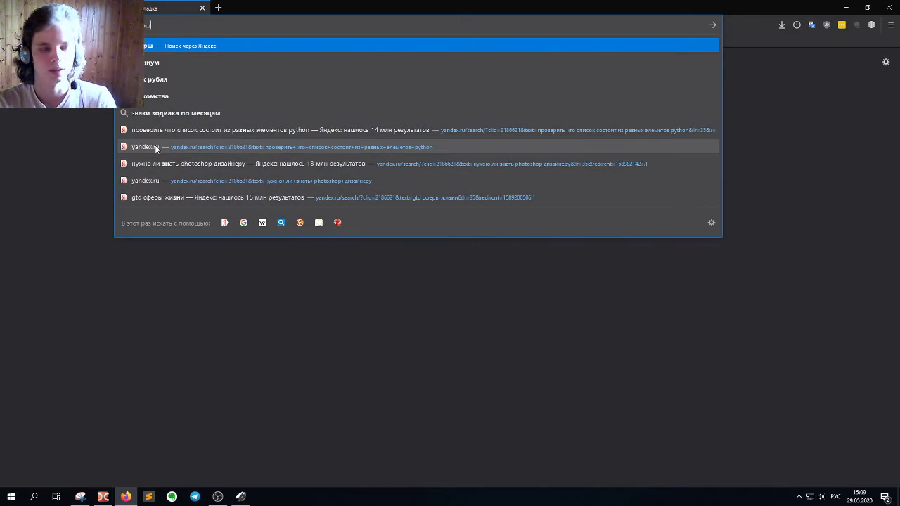
key(BackSpace)
key(BackSpace)
key(BackSpace)
key(BackSpace)
key(alt+shift)
text(python)
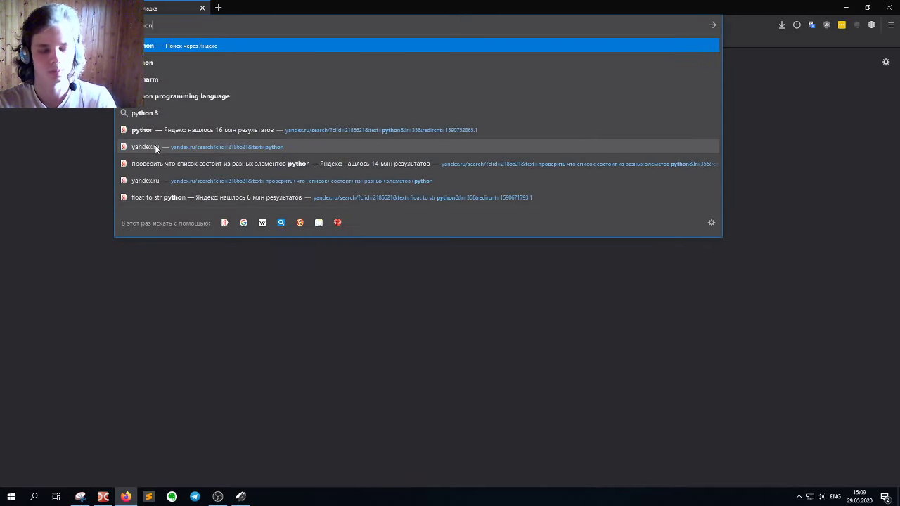
key(Return)
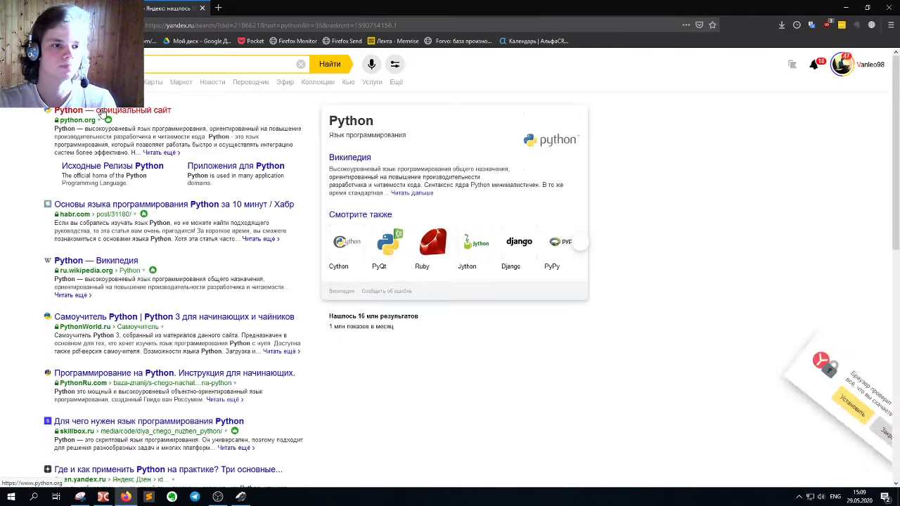
click(102, 163)
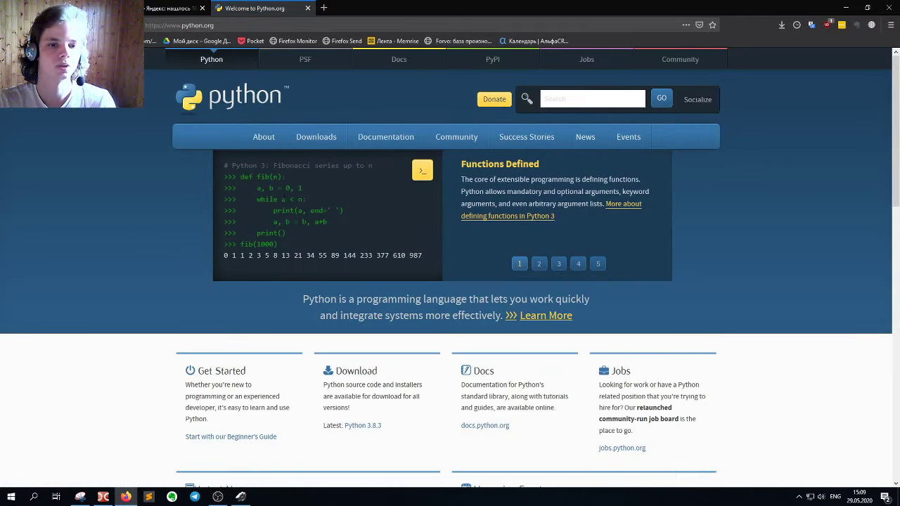
mouse_move(317, 136)
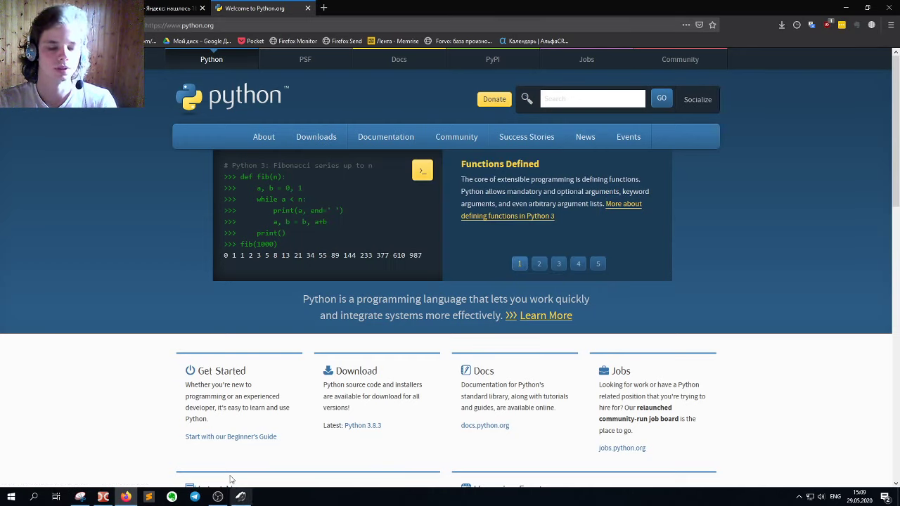
Bring up the Python installer screenshot in Snipping Tool and erase the red arrow strokes
click(80, 496)
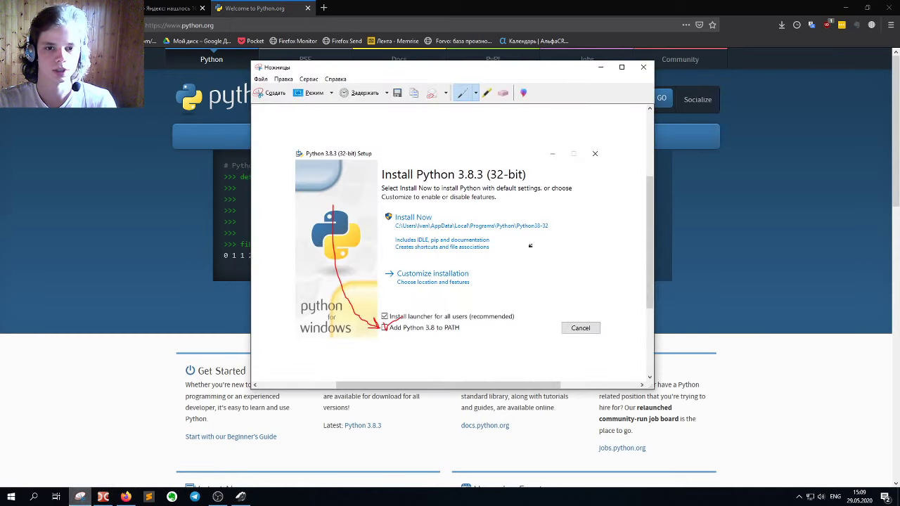
drag(524, 76, 489, 64)
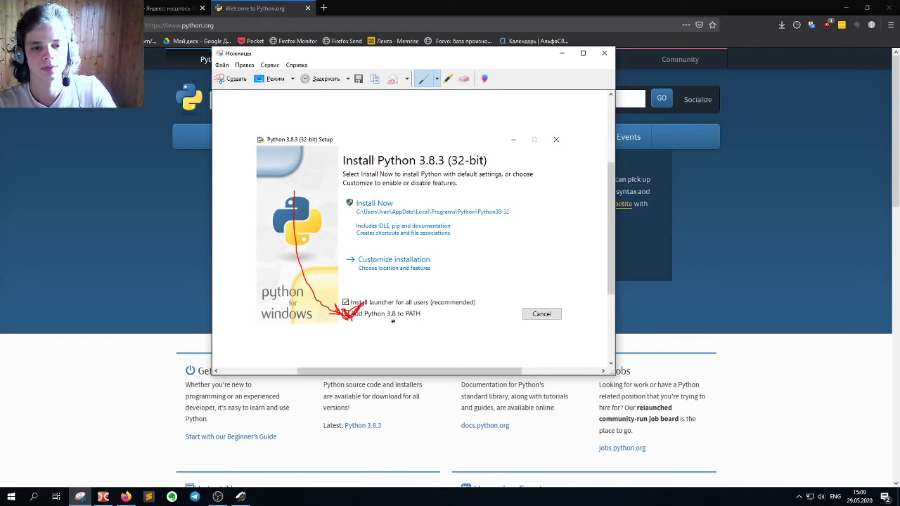
click(465, 79)
click(302, 291)
click(345, 315)
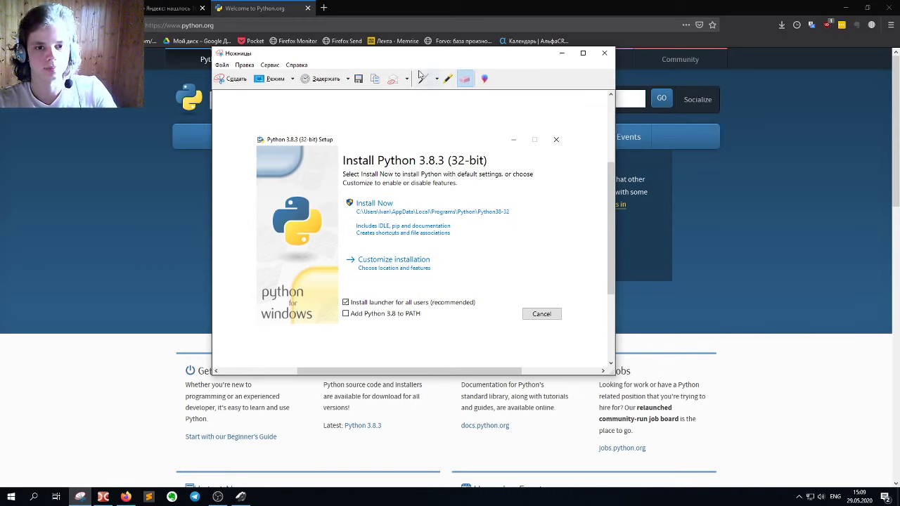
Circle Install Now and Add Python 3.8 to PATH in yellow, then close without saving
click(448, 79)
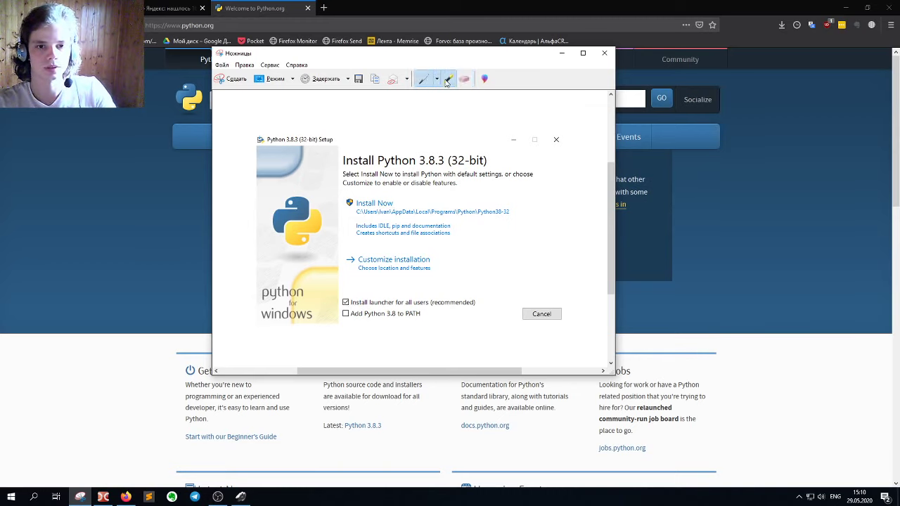
drag(350, 196, 375, 200)
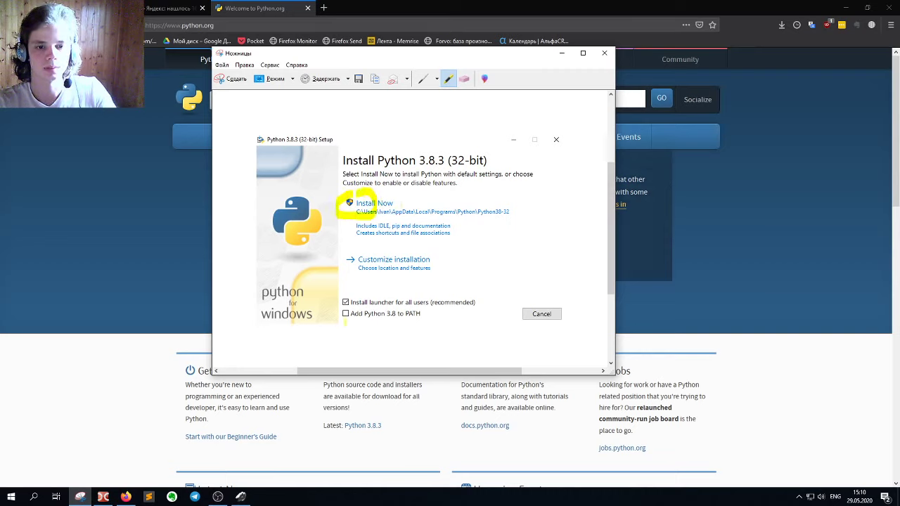
drag(359, 306, 342, 316)
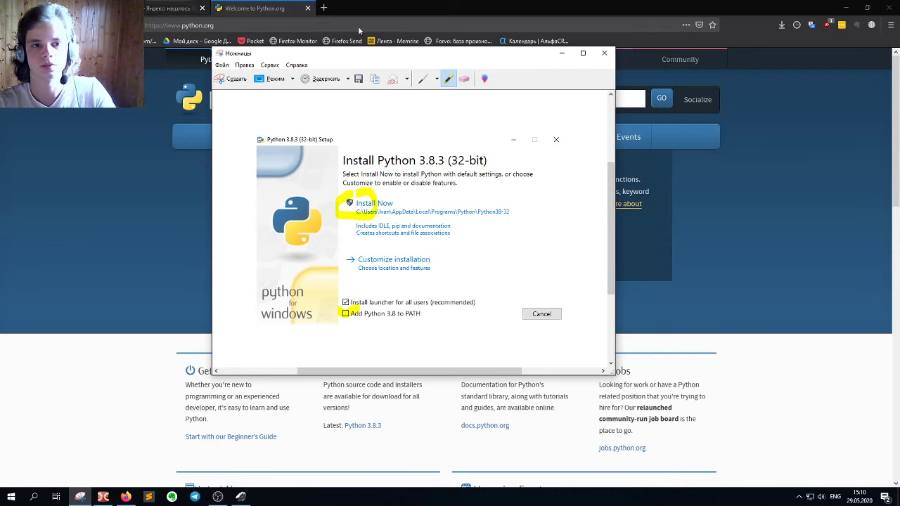
click(604, 53)
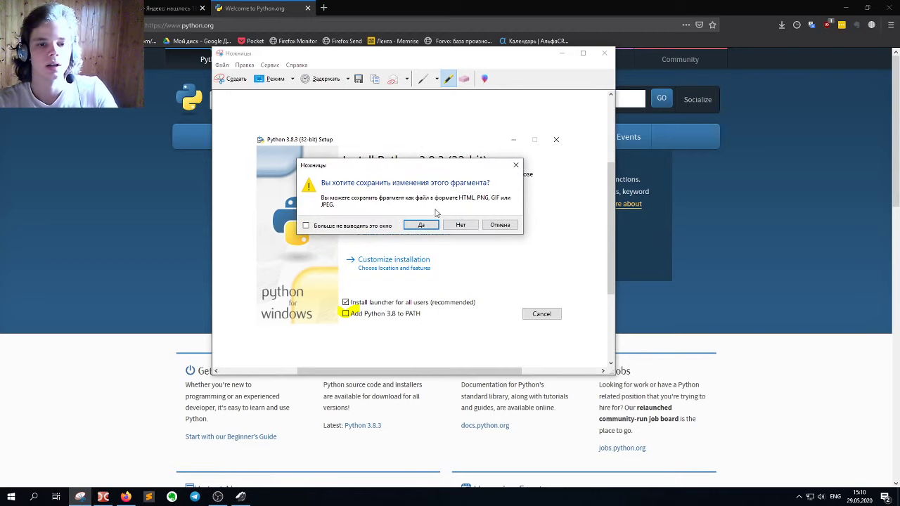
click(460, 225)
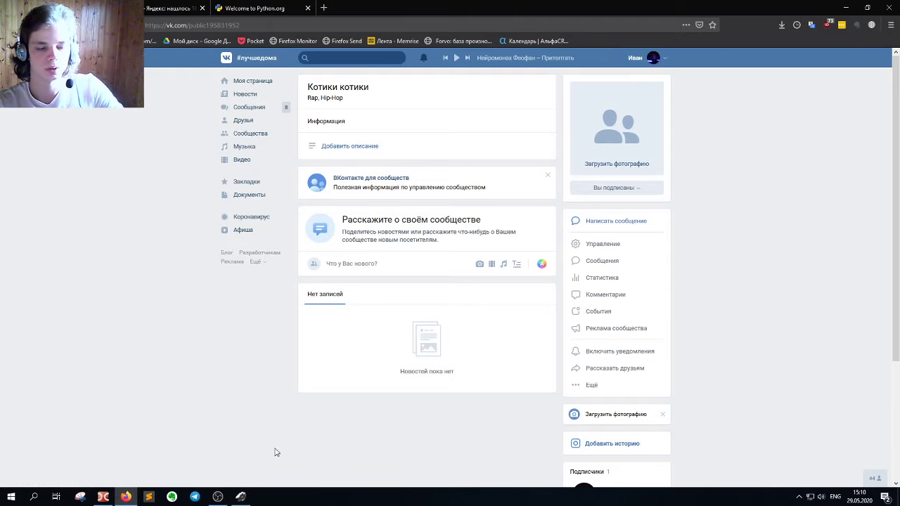
Bring up the viewer chat overlay and toggle the Windows search panel
click(241, 497)
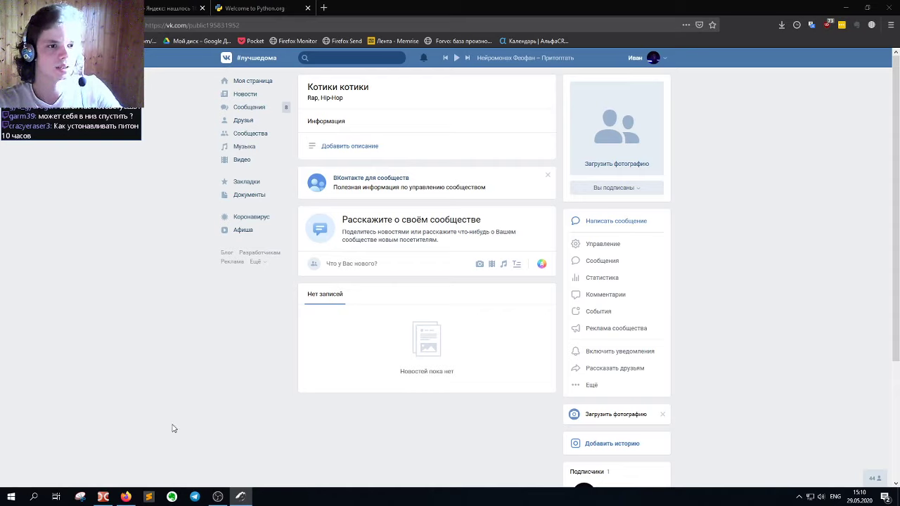
click(35, 496)
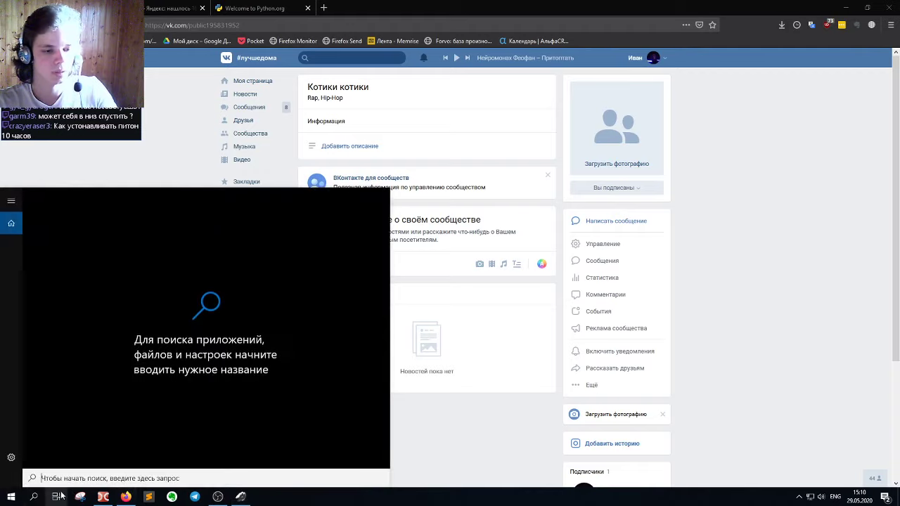
click(34, 498)
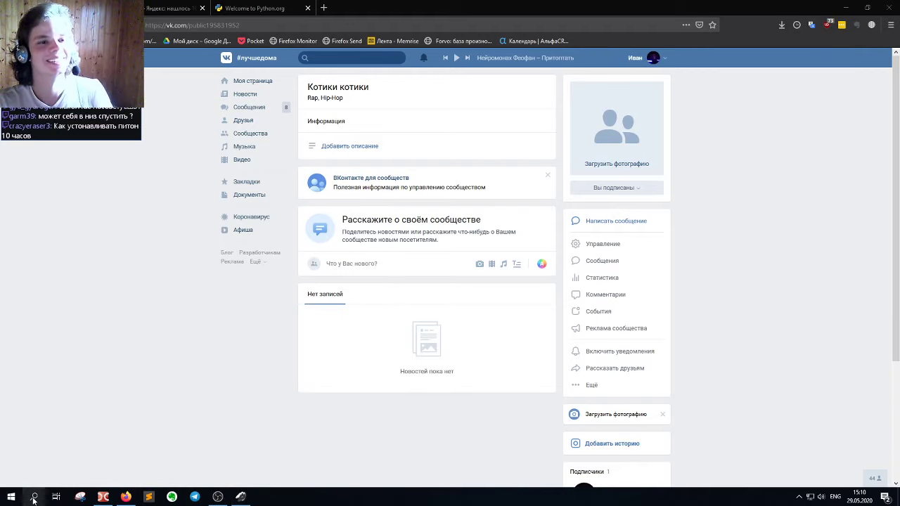
click(33, 498)
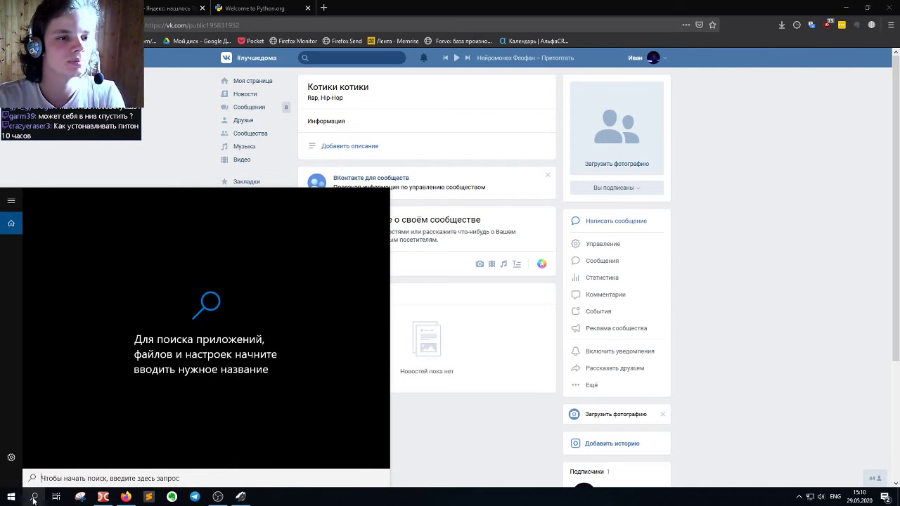
Drag the OBS webcam overlay to the bottom-left of the scene and minimize OBS
click(218, 496)
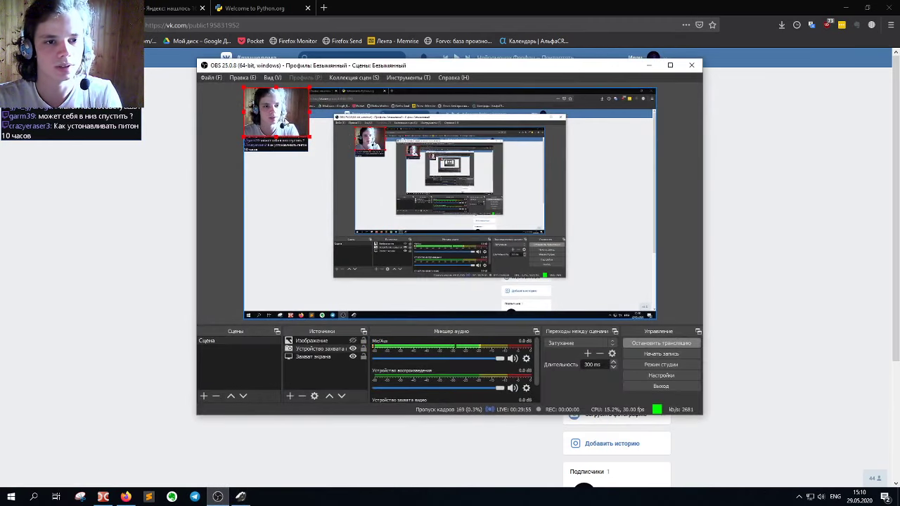
drag(276, 120, 279, 302)
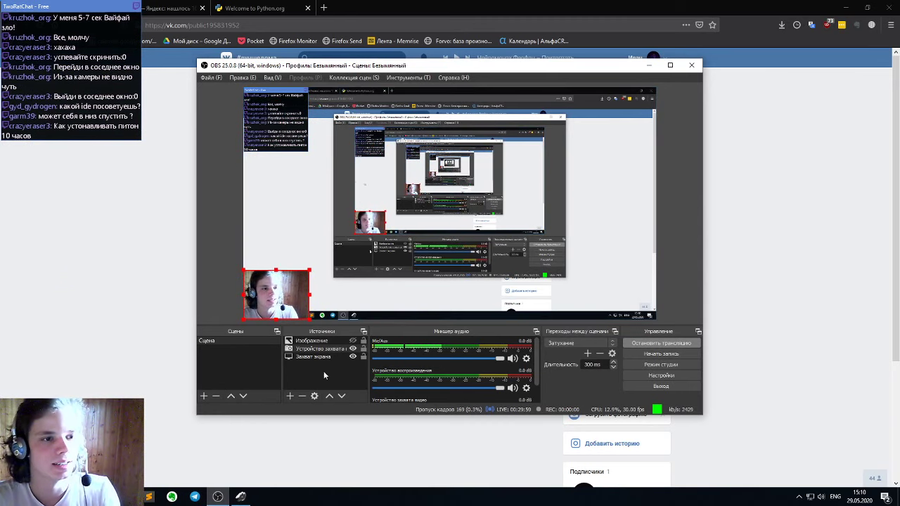
click(654, 66)
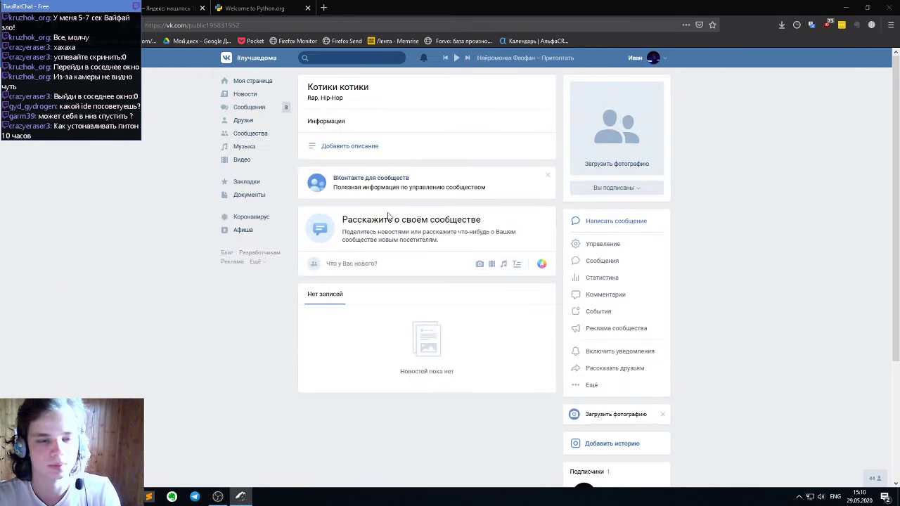
Launch Command Prompt from the Start search using 'cmd'
mouse_move(218, 497)
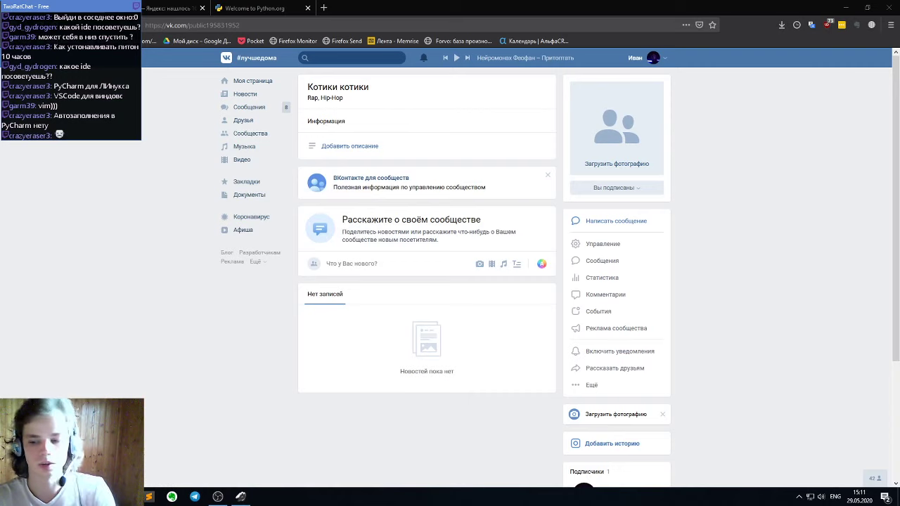
key(super)
text(cmd)
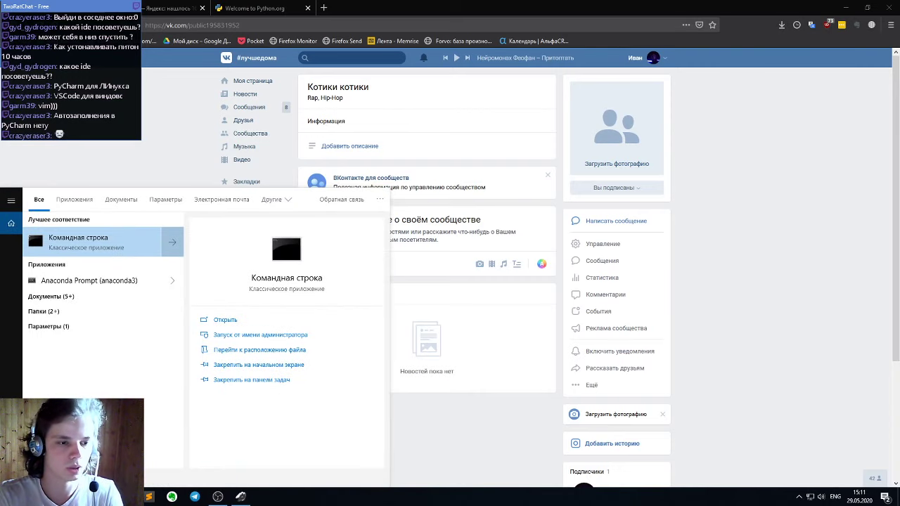
key(Return)
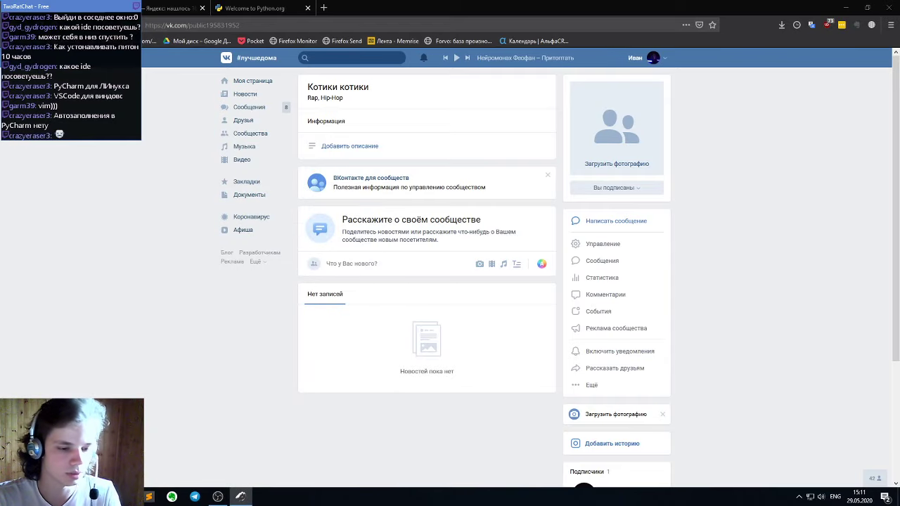
Cancel a second Start search and launch cmd from the Run dialog
key(super)
text(cmd)
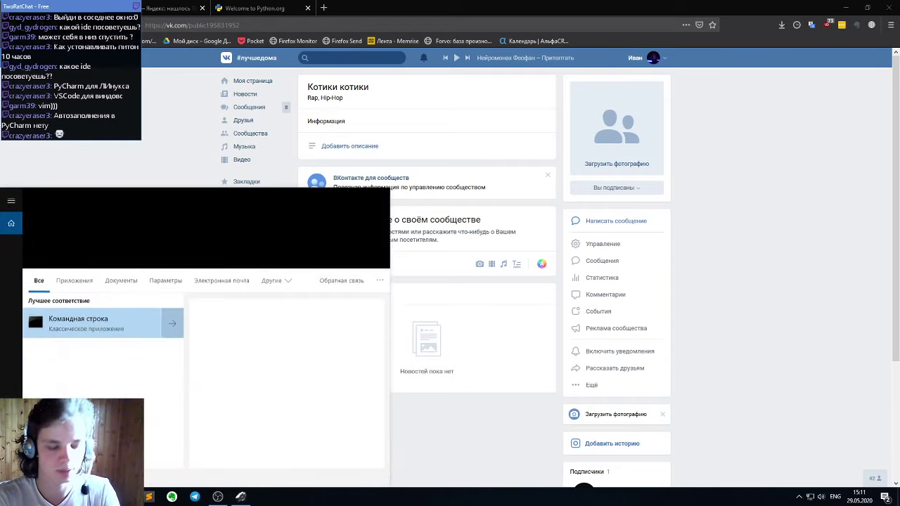
key(BackSpace)
key(BackSpace)
key(BackSpace)
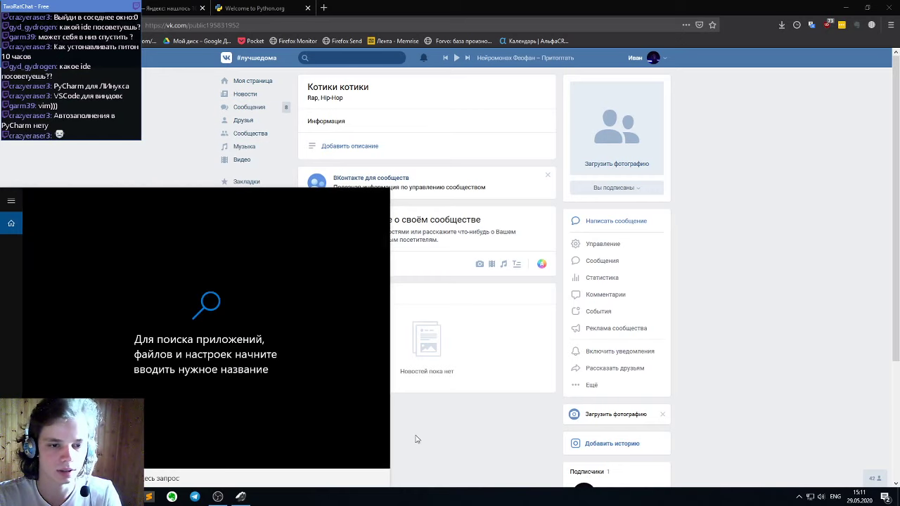
key(Escape)
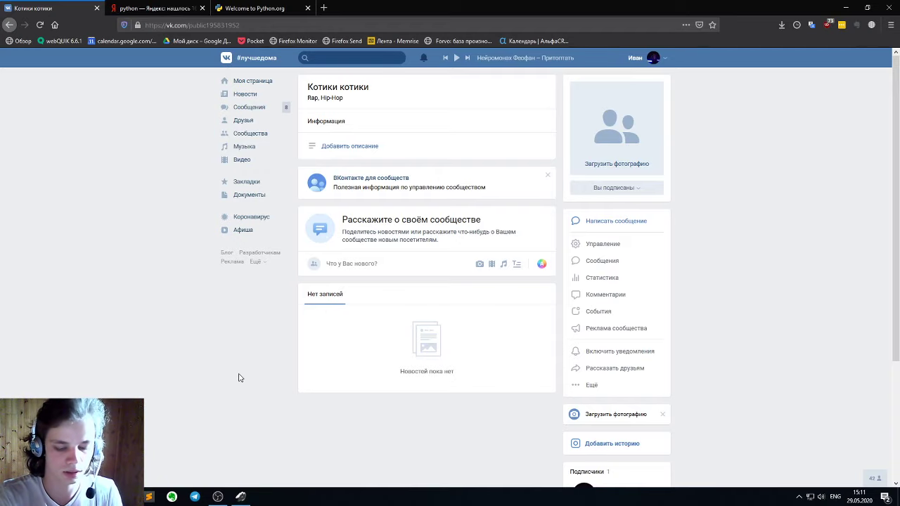
key(super+r)
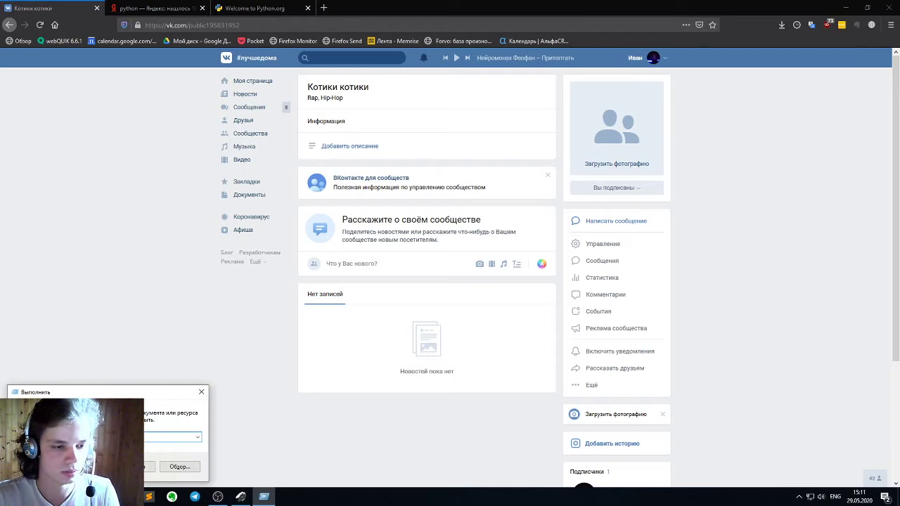
key(Return)
Run 'pip install vk_api', see it's already installed, and close the console
drag(197, 41, 327, 170)
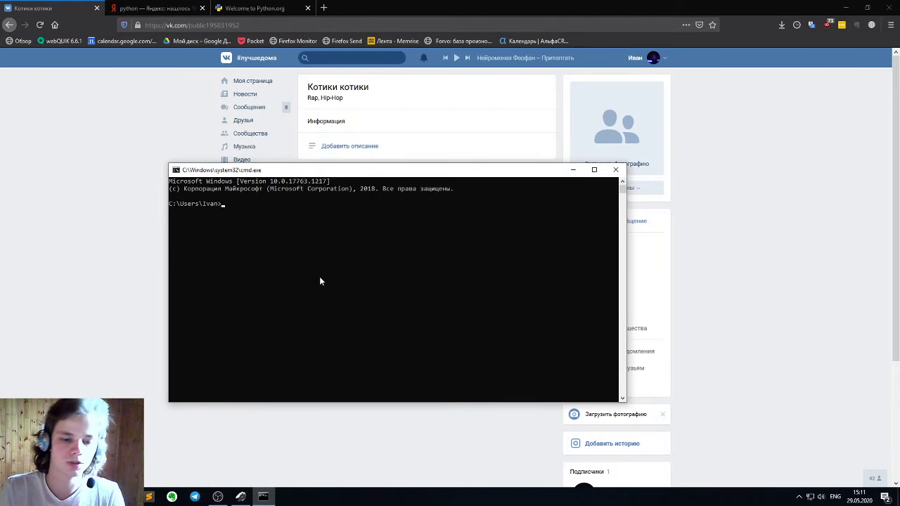
text(pip)
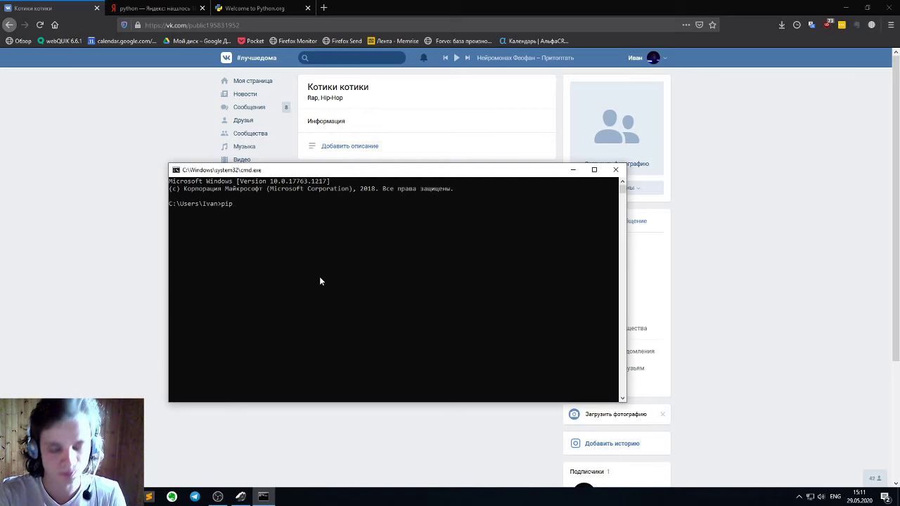
text( in)
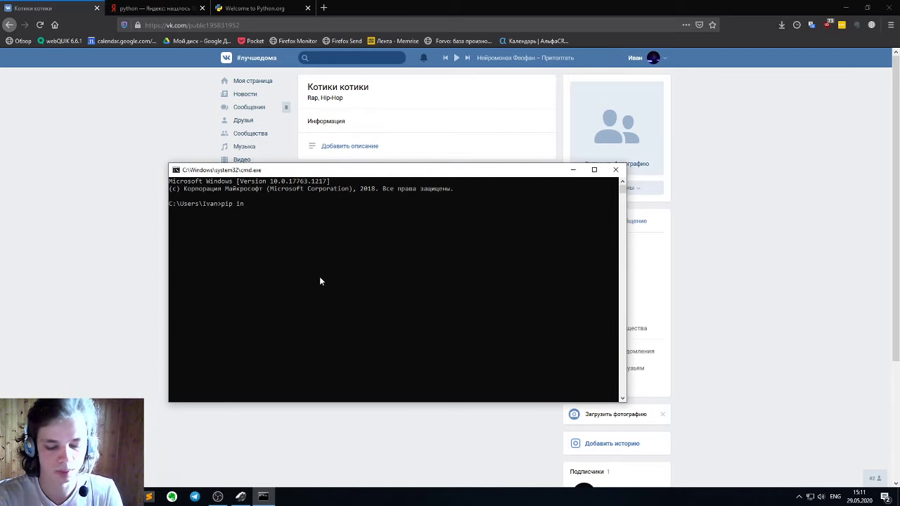
text(stall)
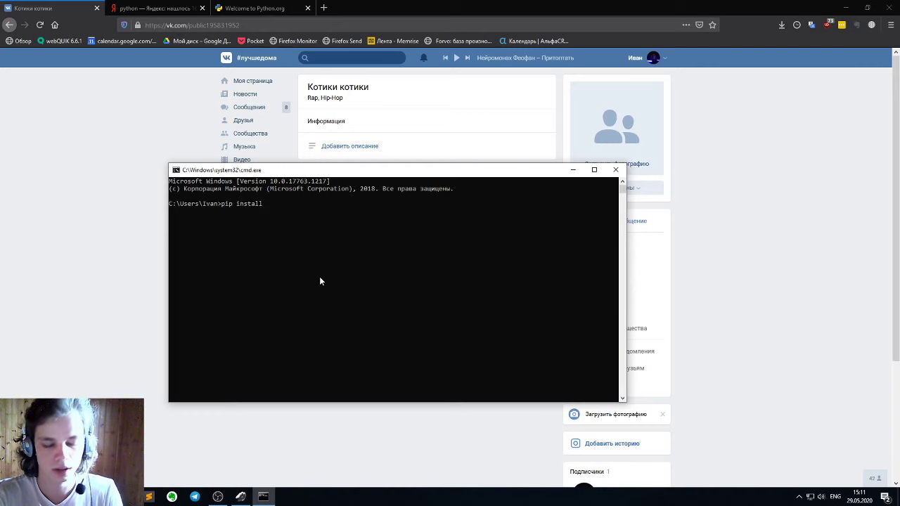
text( vk_api)
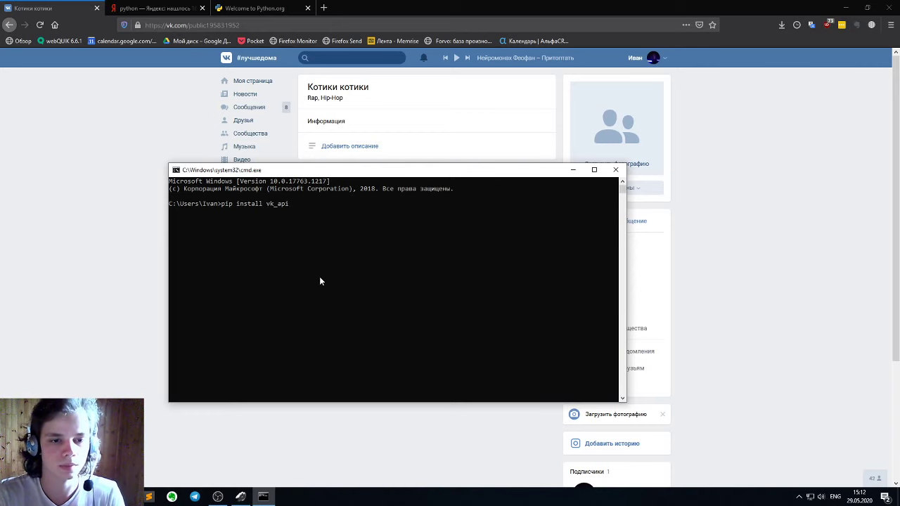
key(Return)
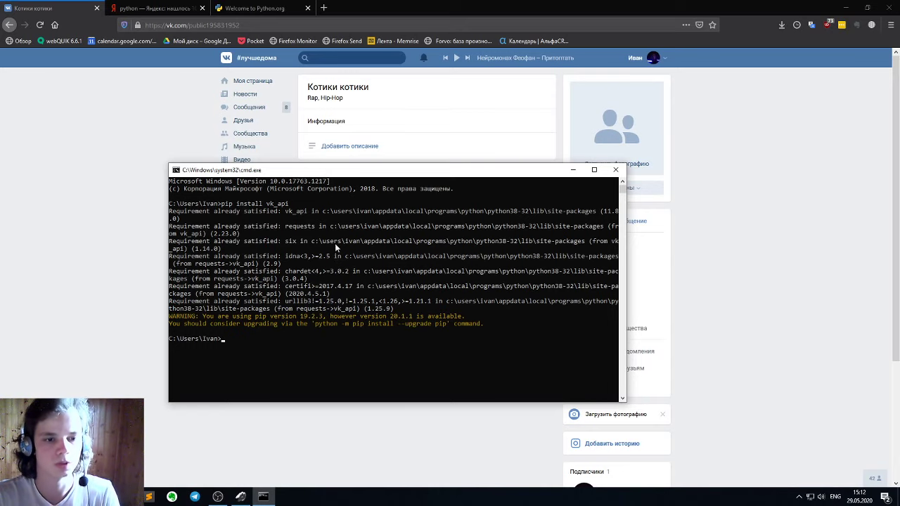
drag(293, 204, 221, 204)
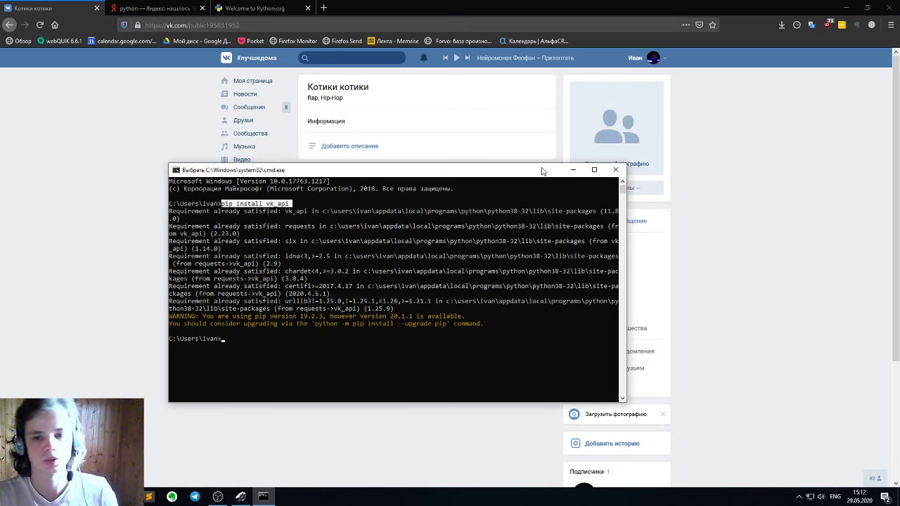
click(615, 170)
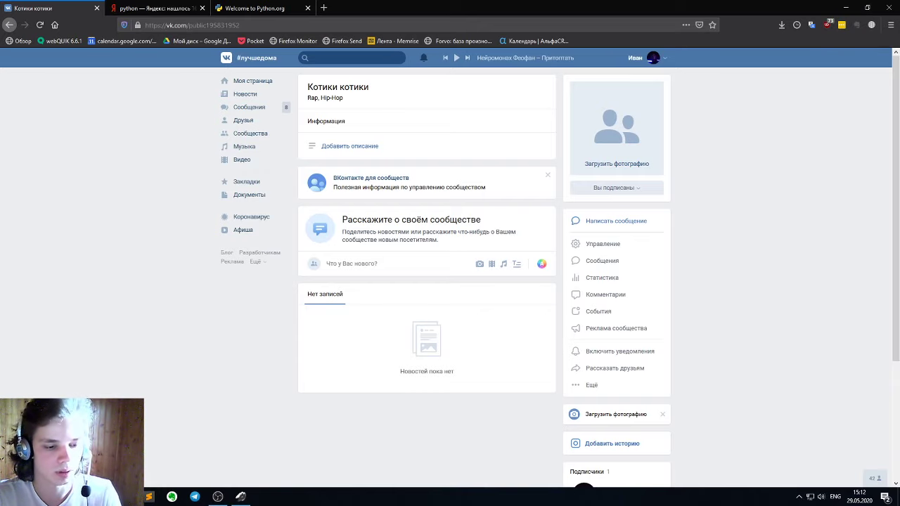
Switch to Double Commander and start renaming чат бот.txt with F2
key(alt+Tab)
key(F2)
key(Escape)
key(F2)
Replace the txt extension with py, renaming the file to чат бот.py
click(54, 115)
key(shift+Left)
key(shift+Left)
key(shift+Left)
key(Right)
key(shift+Left)
key(shift+Left)
key(shift+Left)
click(57, 118)
drag(56, 118, 47, 118)
click(58, 118)
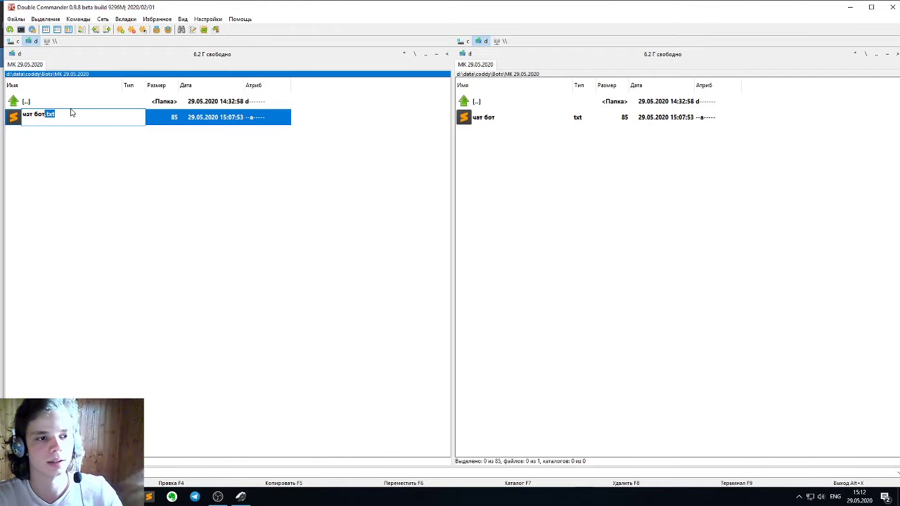
click(71, 114)
drag(70, 114, 47, 118)
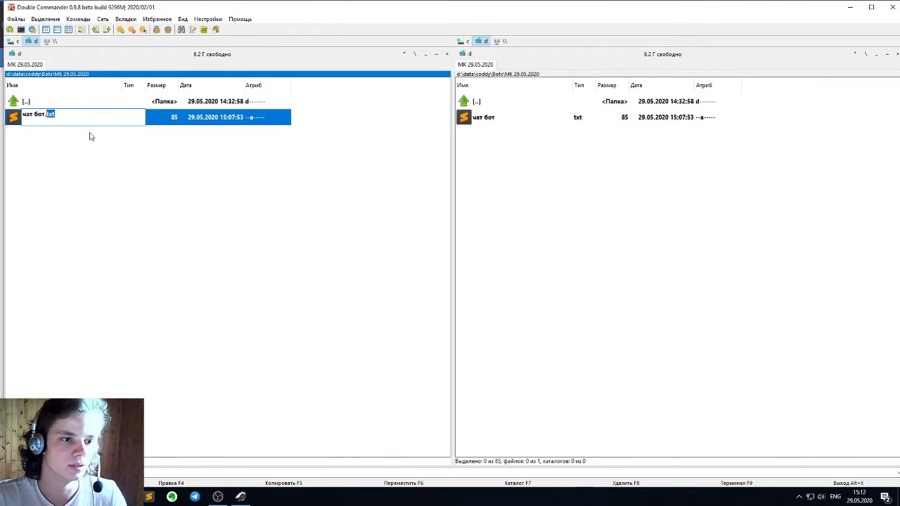
text(py)
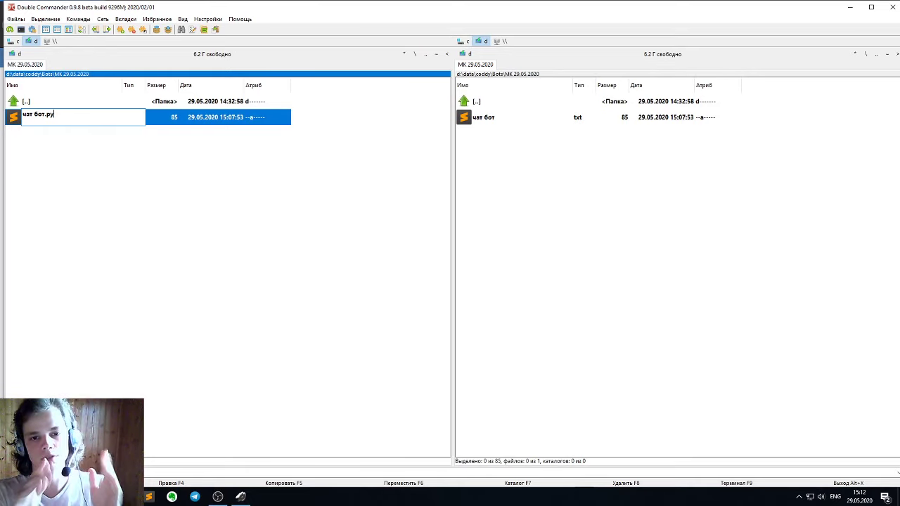
key(Return)
key(Return)
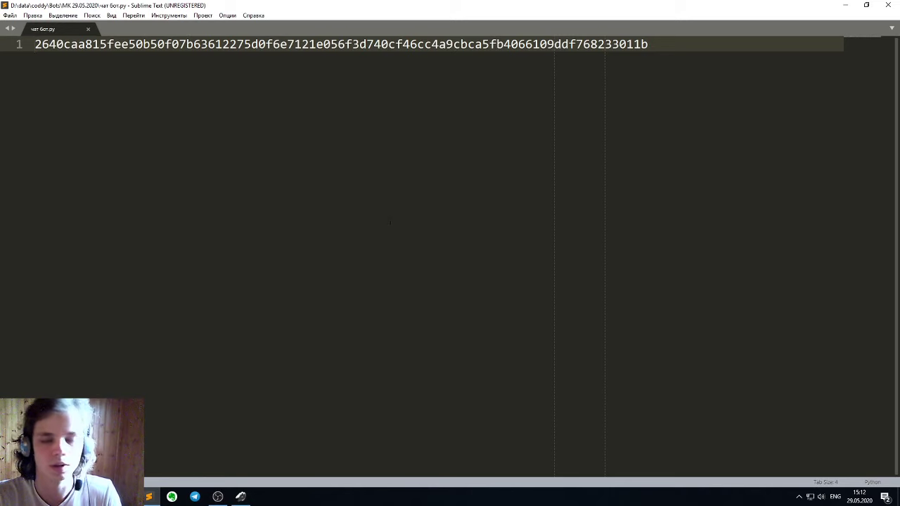
Bring up the stream chat, hide the editor, and return to Double Commander
click(241, 496)
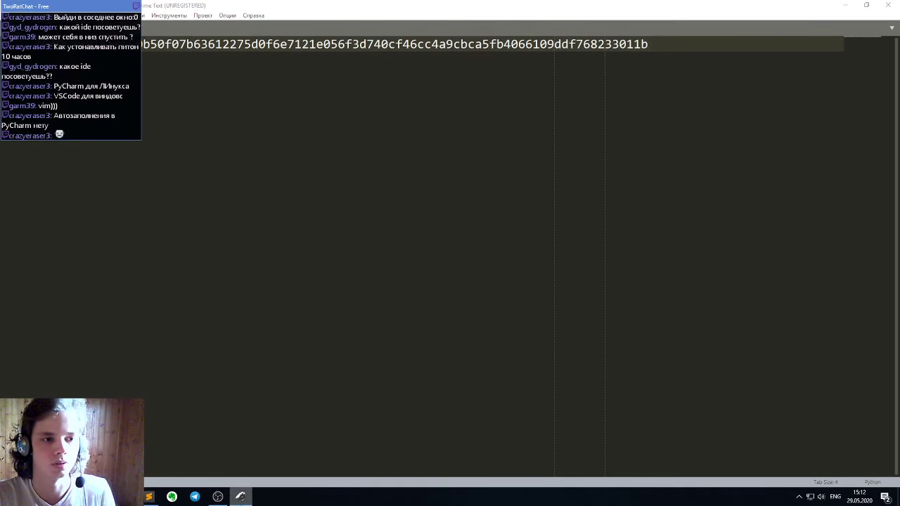
click(846, 5)
click(182, 120)
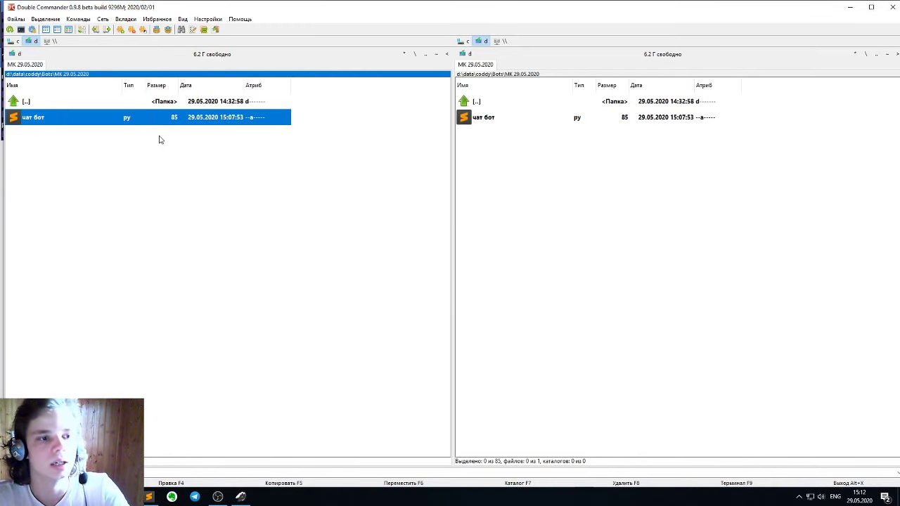
key(super+s)
text(idle)
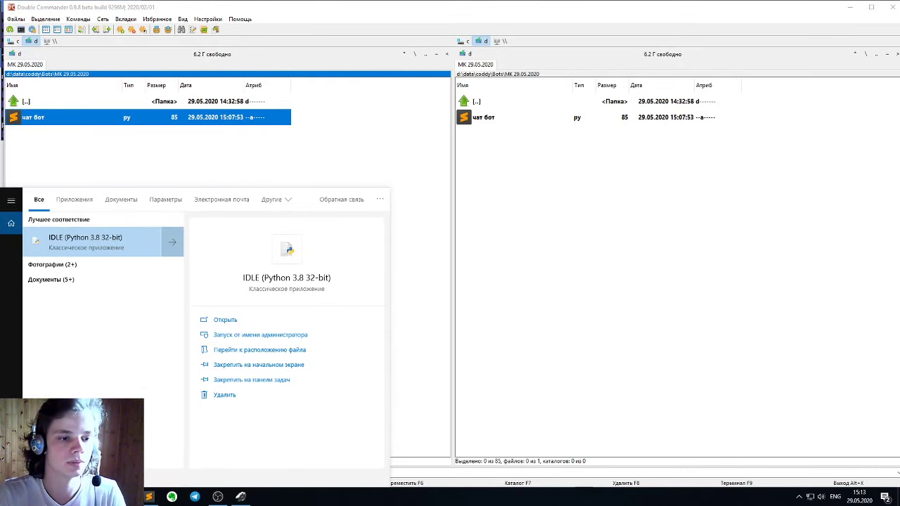
key(Return)
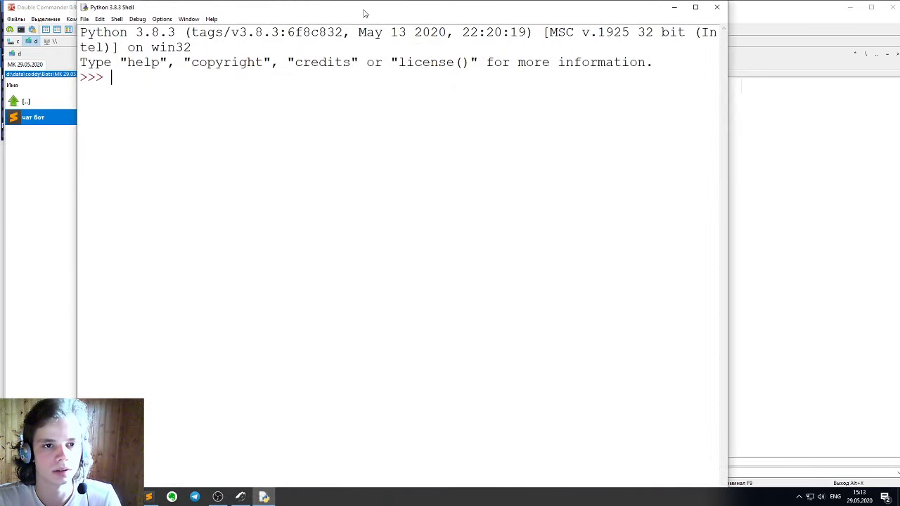
drag(364, 14, 464, 40)
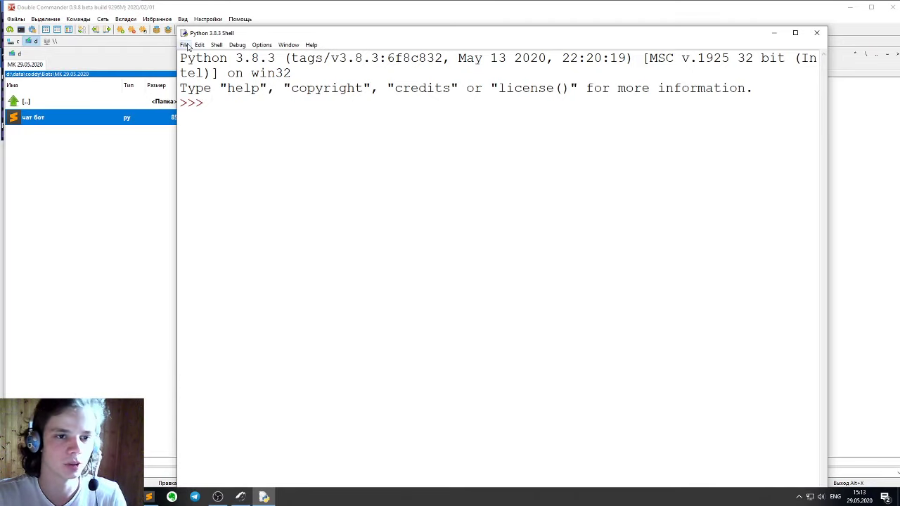
click(186, 45)
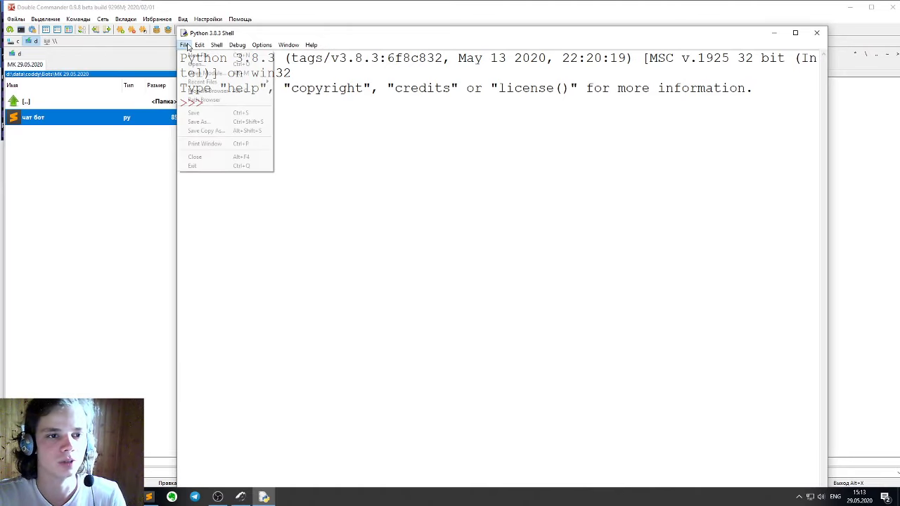
click(200, 55)
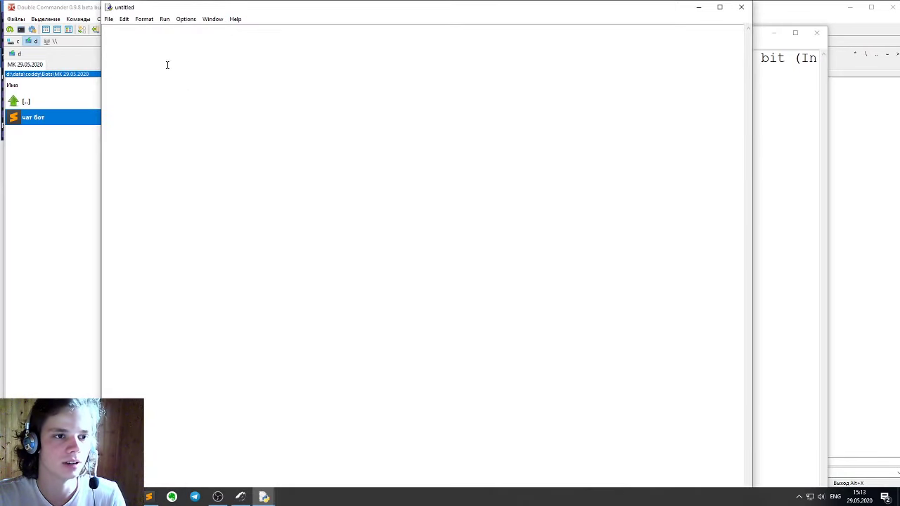
text(fsdfsdf)
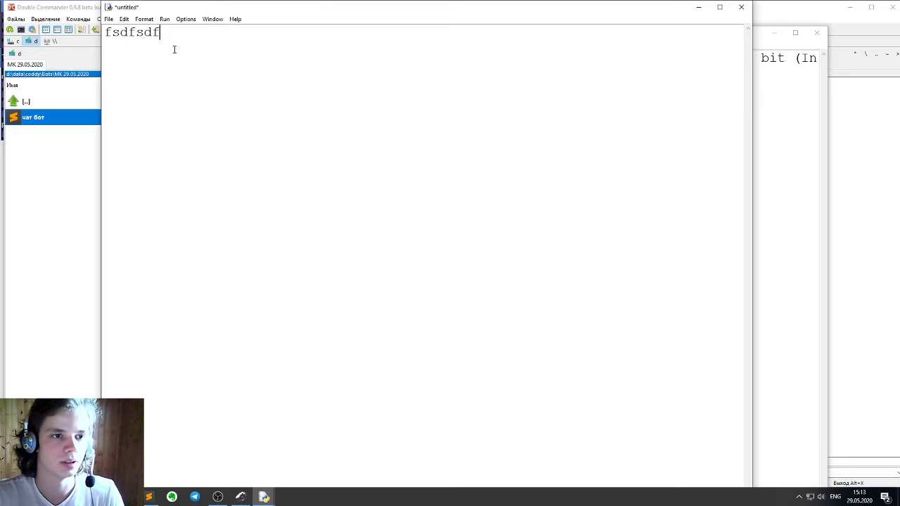
key(ctrl+a)
key(BackSpace)
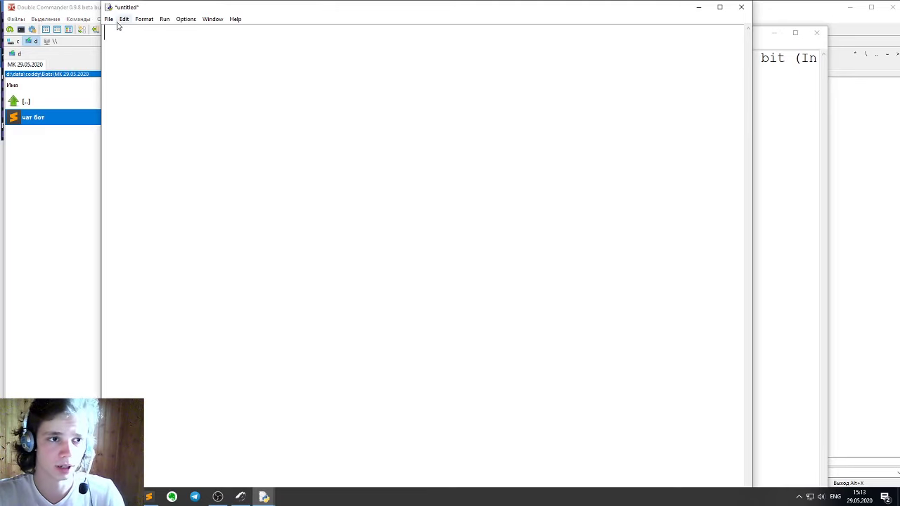
click(109, 19)
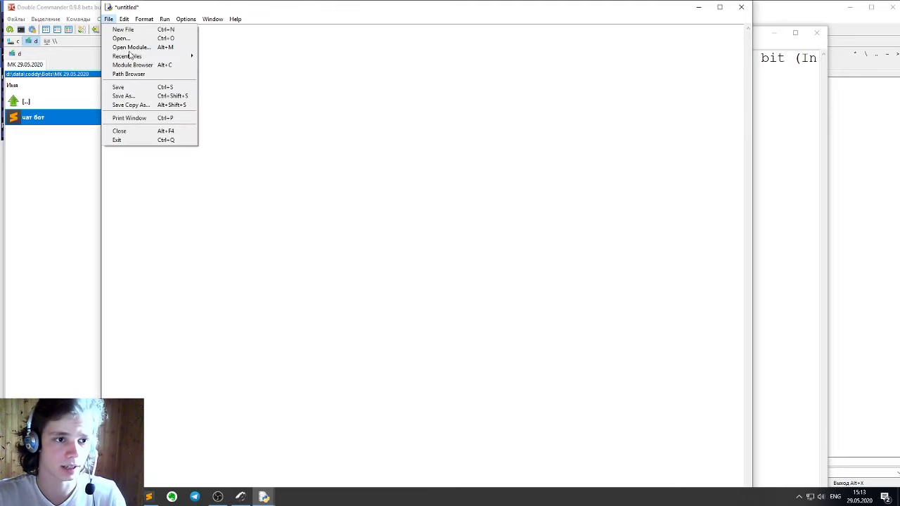
click(150, 88)
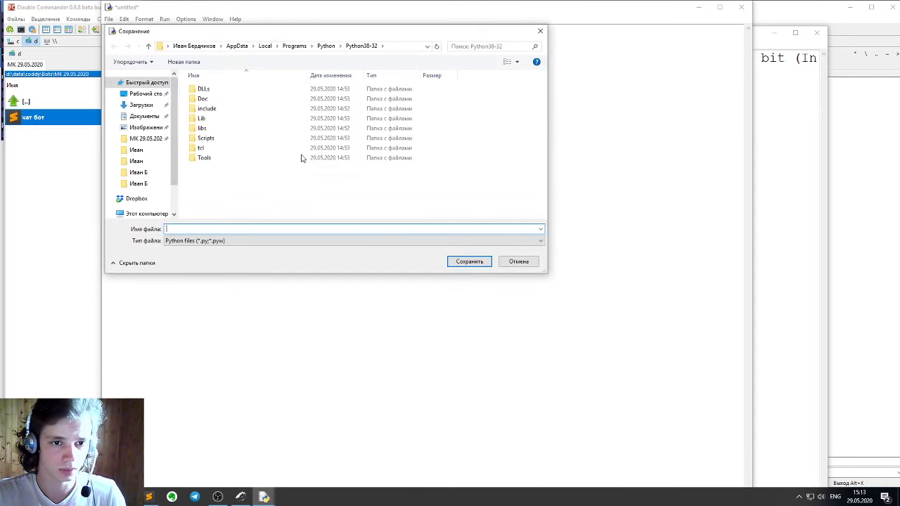
click(144, 139)
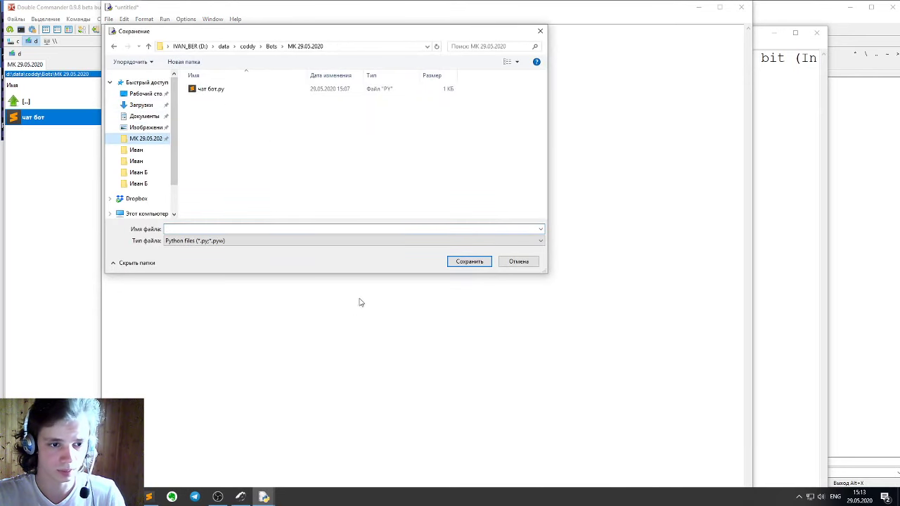
click(519, 261)
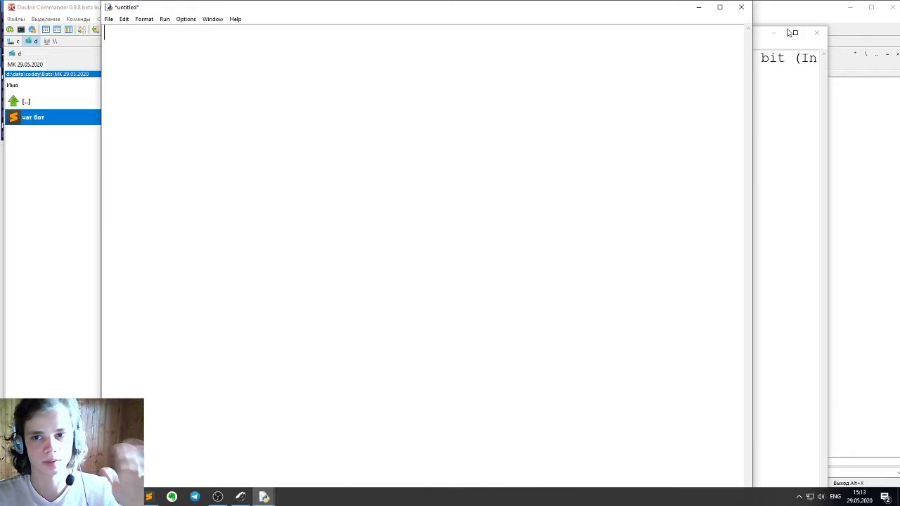
click(742, 8)
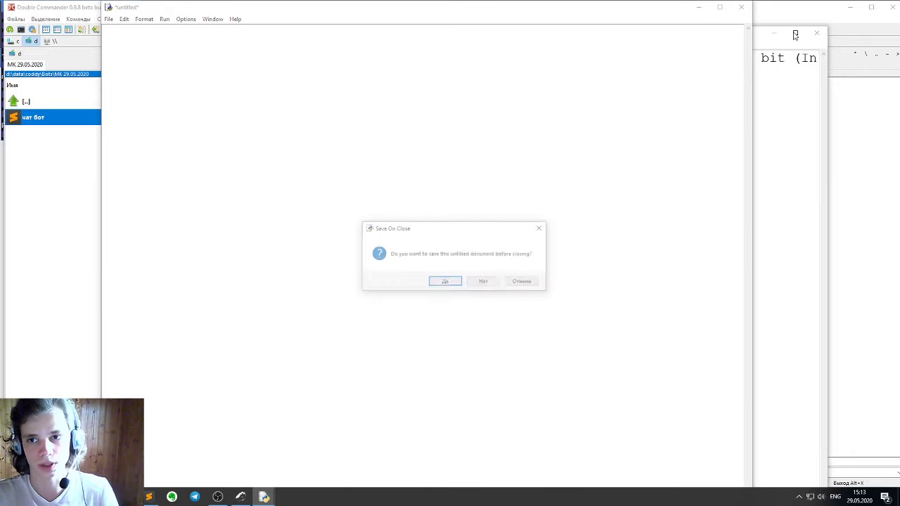
click(484, 282)
click(817, 33)
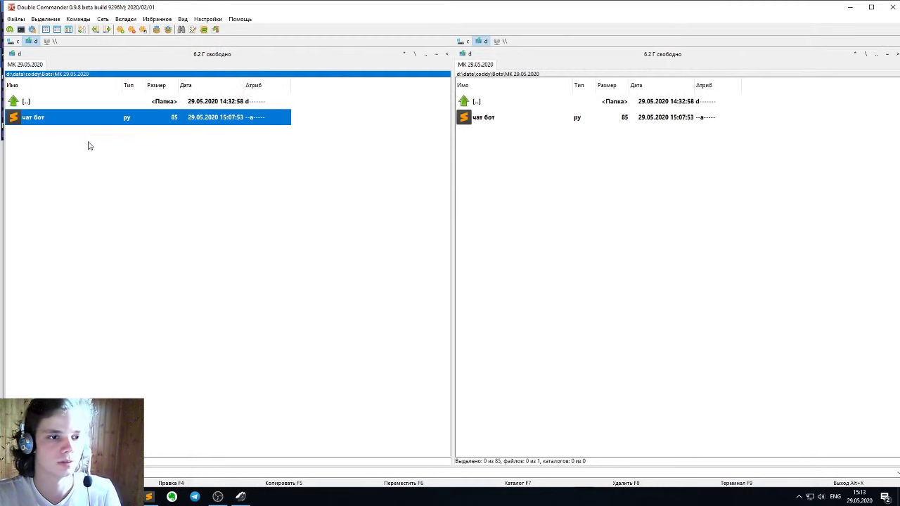
Open чат бот.py in Sublime Text and insert blank lines above the access token line
double_click(54, 119)
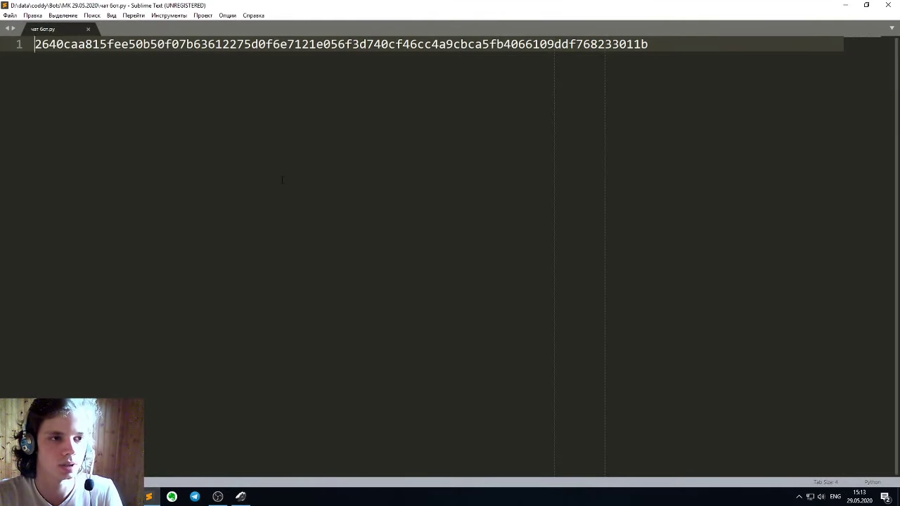
key(alt+Tab)
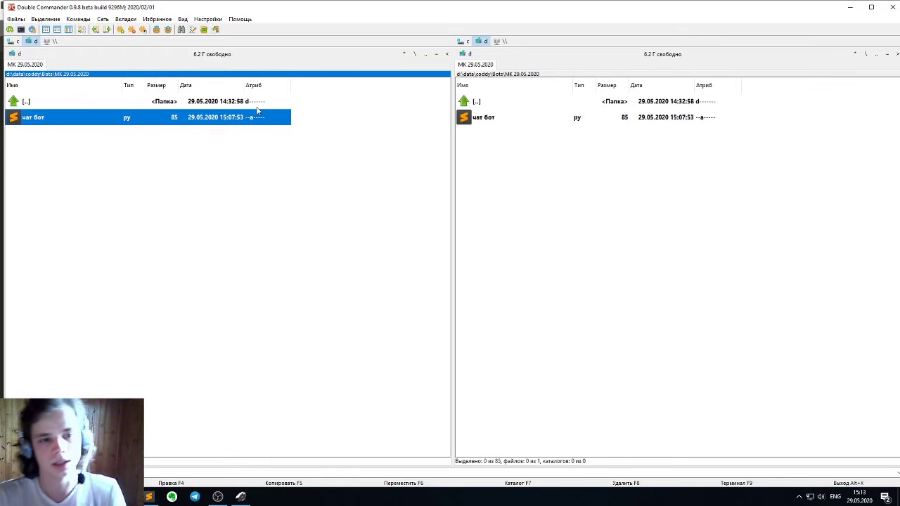
double_click(97, 123)
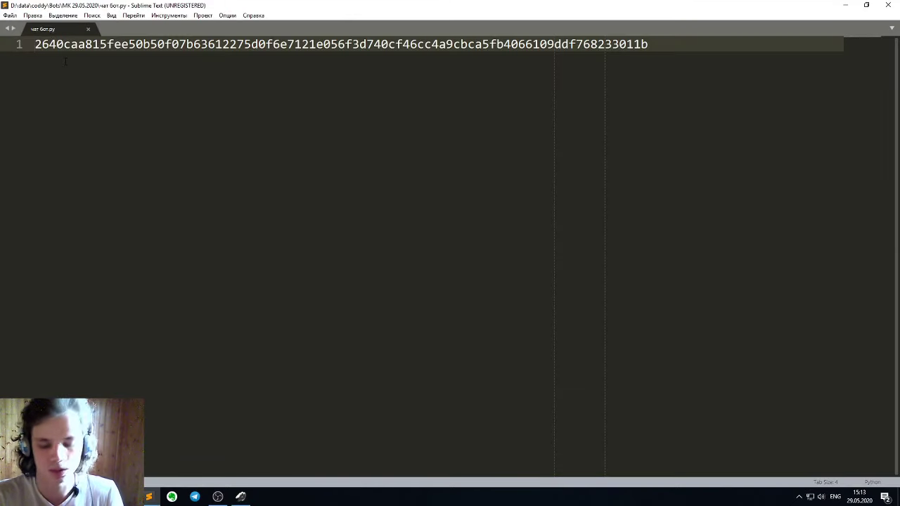
key(Return)
key(Return)
key(Up)
key(Up)
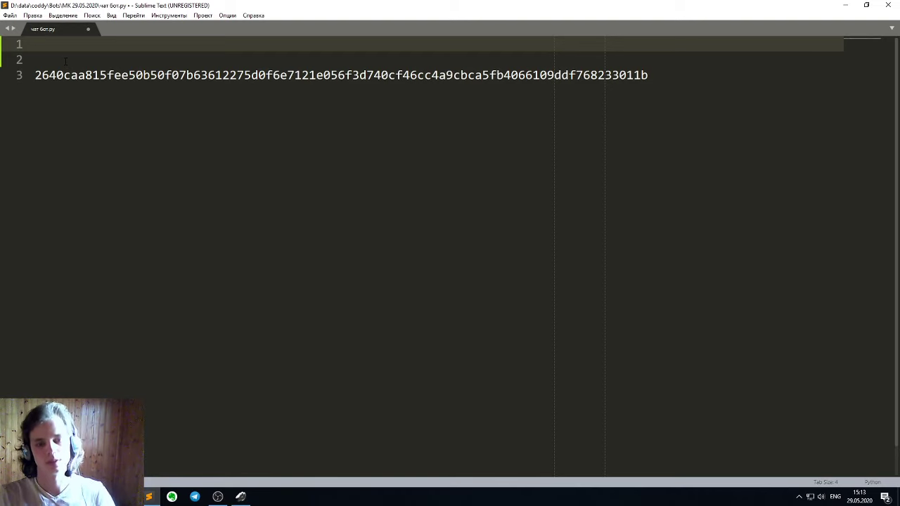
text(import )
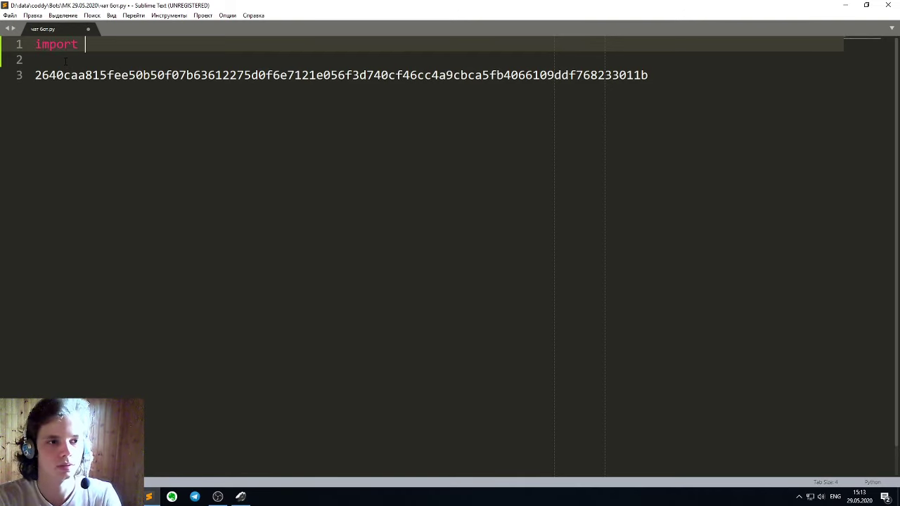
text(vk_api)
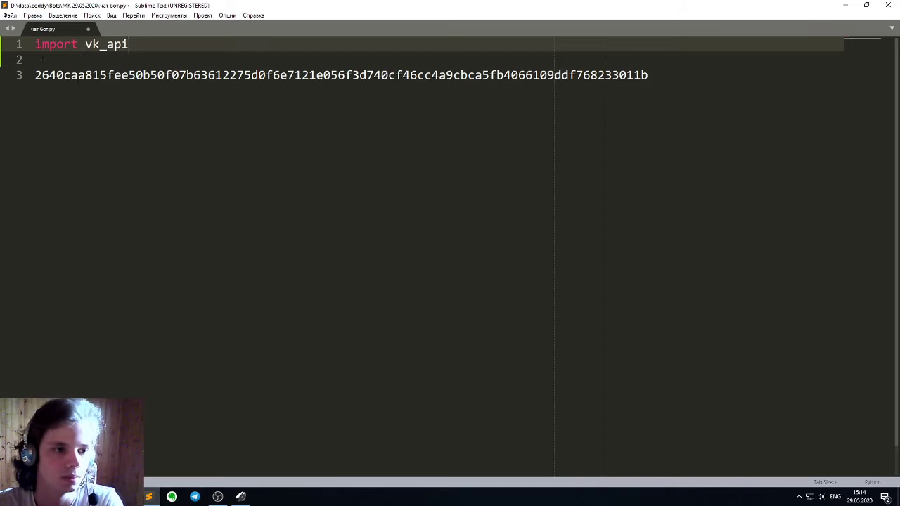
double_click(55, 45)
click(240, 497)
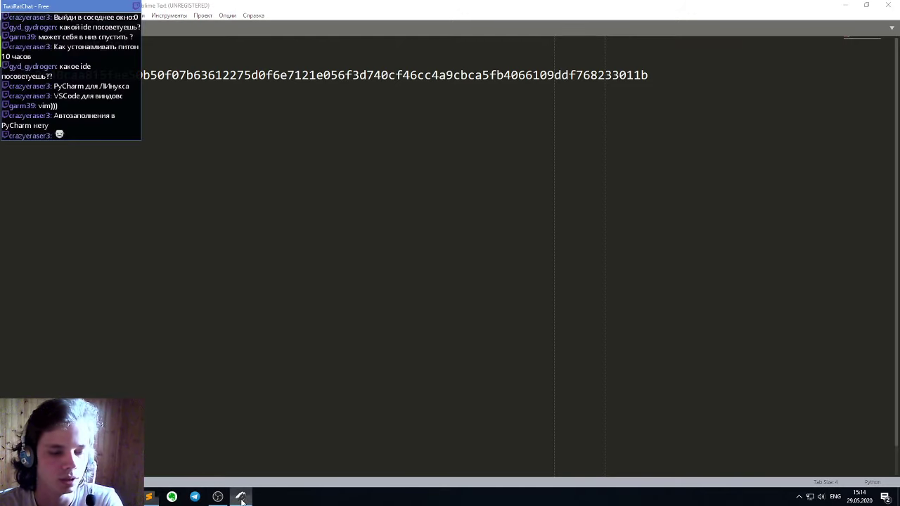
click(240, 496)
click(190, 79)
key(Up)
key(Up)
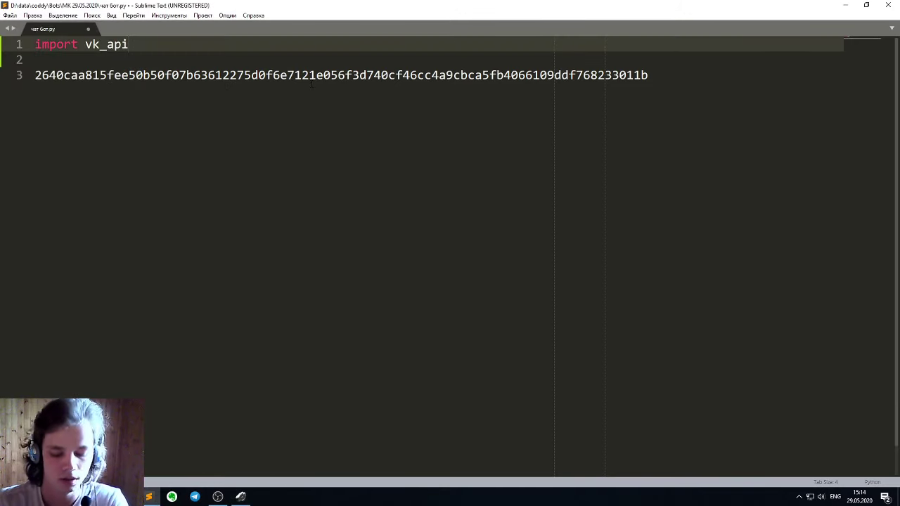
text(,)
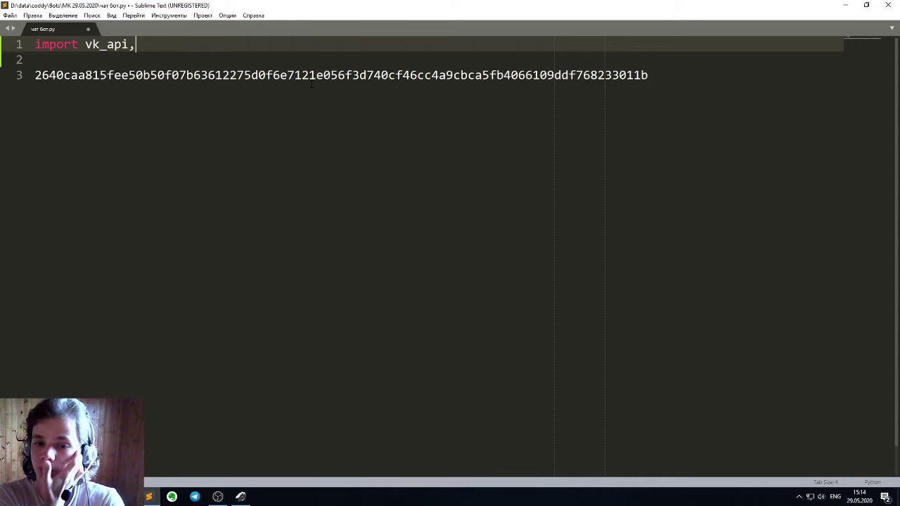
key(BackSpace)
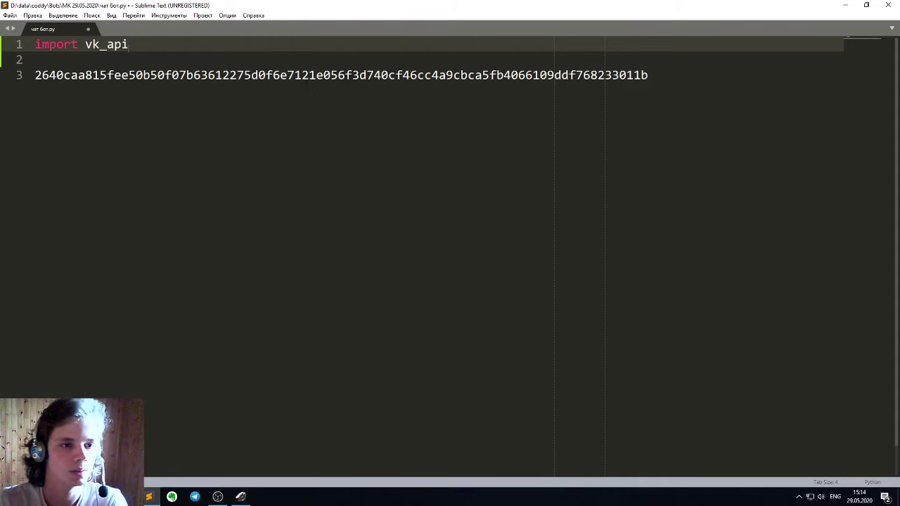
key(Down)
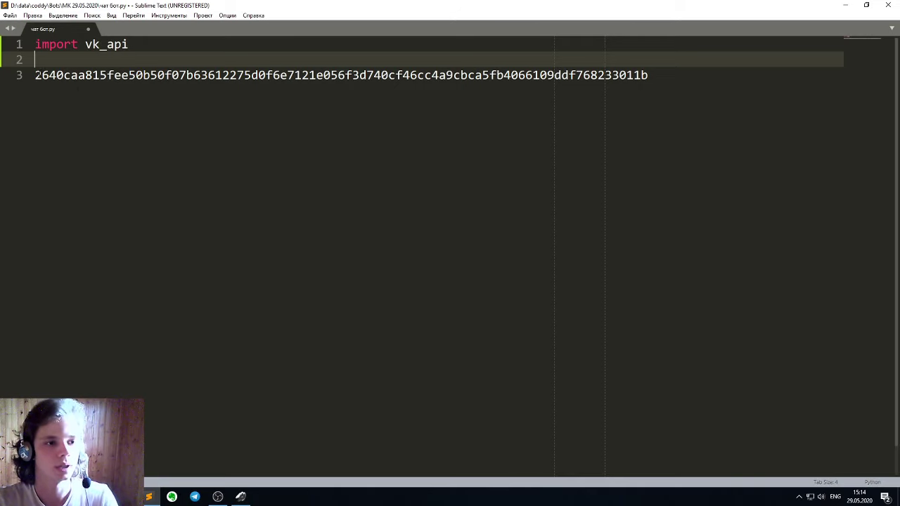
drag(36, 75, 734, 70)
click(604, 100)
click(144, 62)
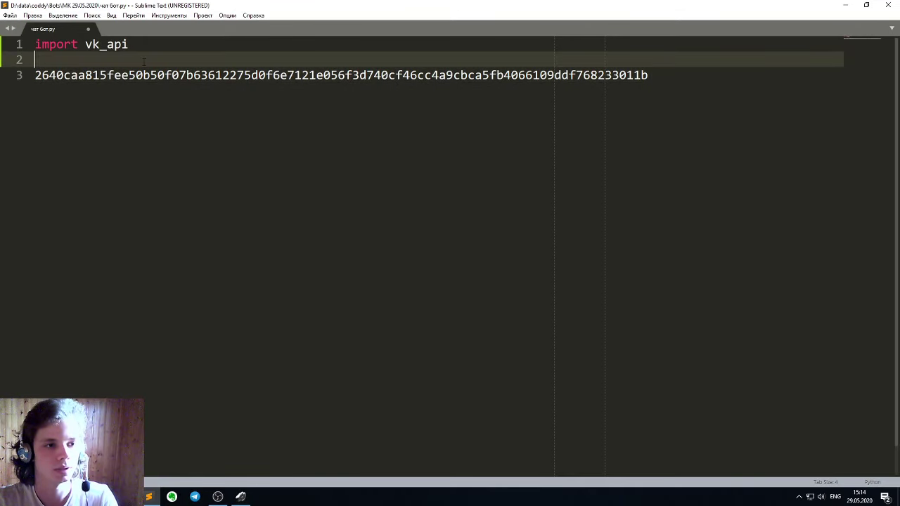
Turn the pasted access key into token = "..." as a quoted string assignment
key(Return)
text(toke)
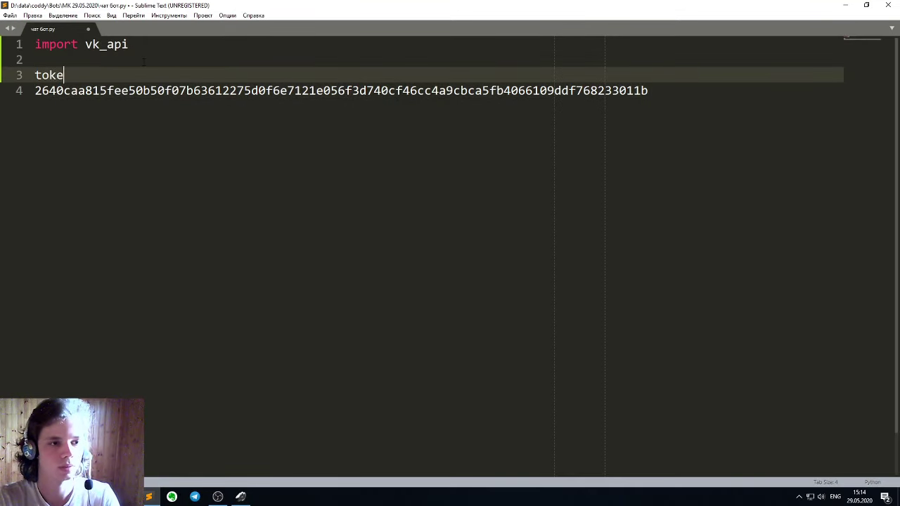
text(n =)
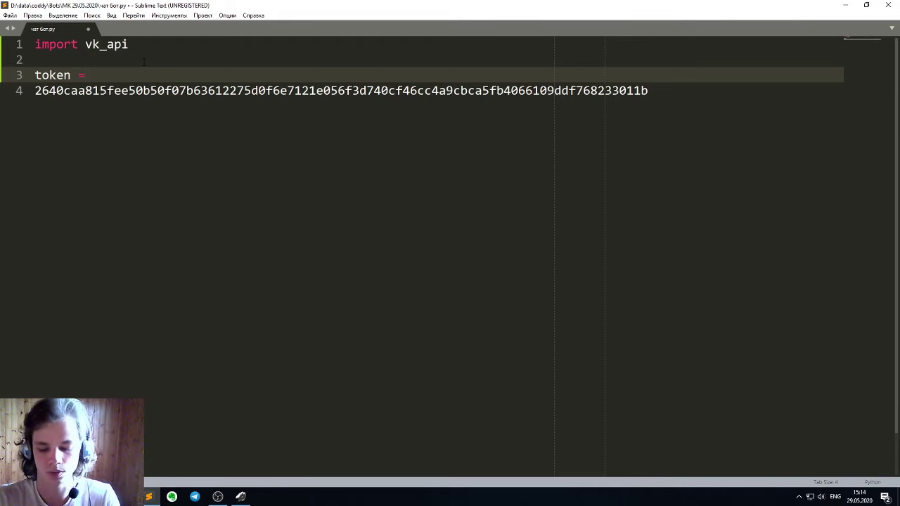
key(Delete)
text(")
key(Left)
click(805, 79)
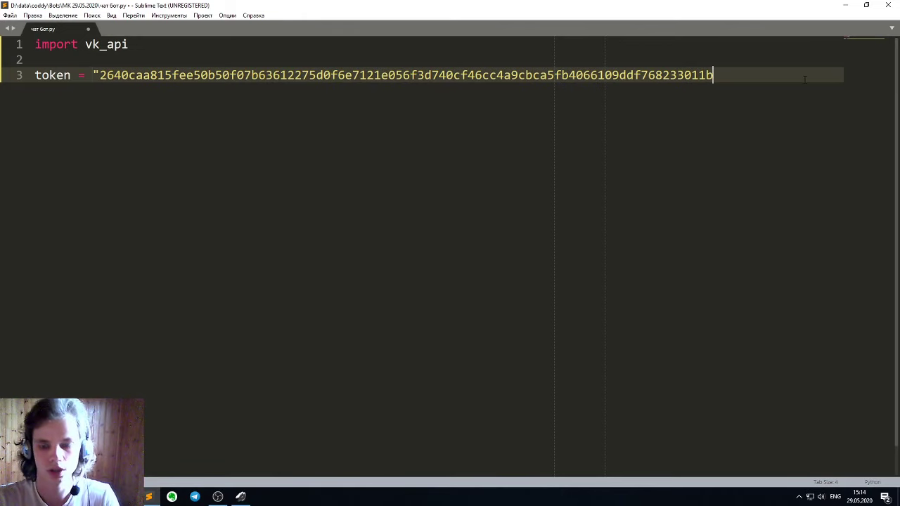
text(")
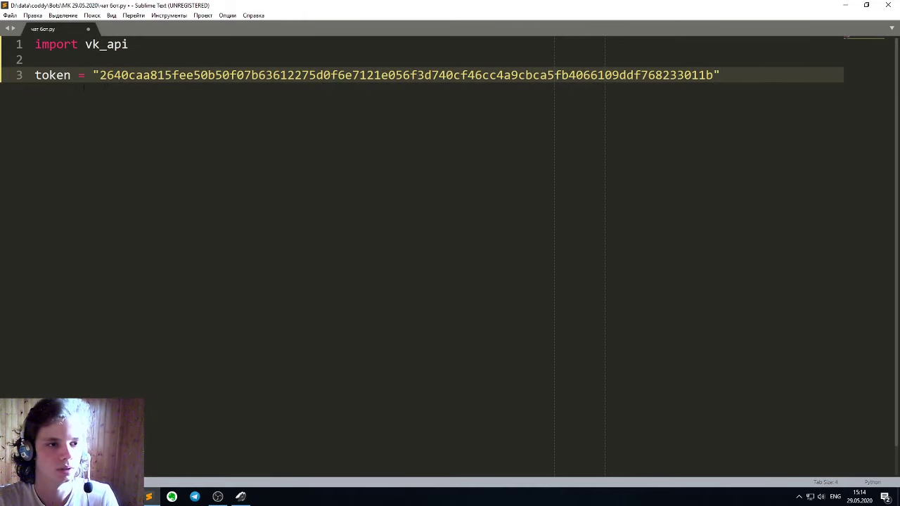
Check the token name and quoted value, then add blank lines below the assignment
double_click(55, 75)
click(171, 75)
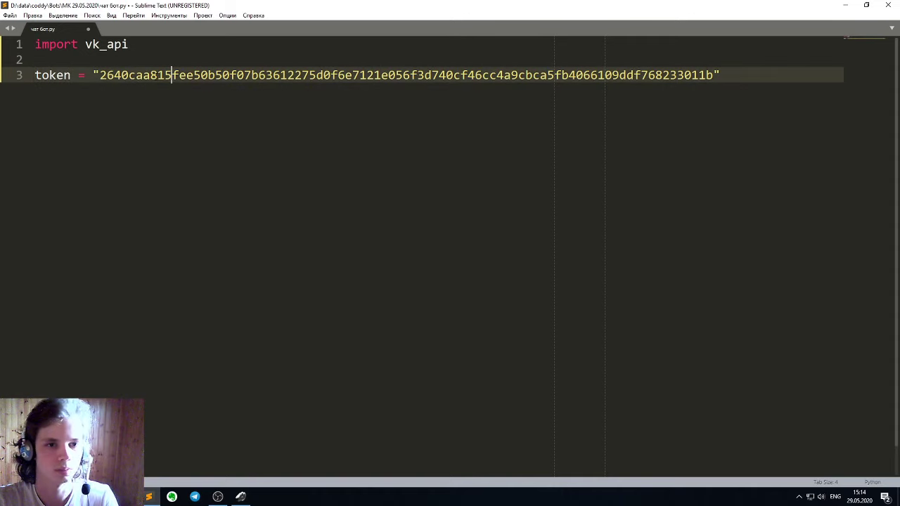
drag(93, 75, 705, 74)
click(63, 74)
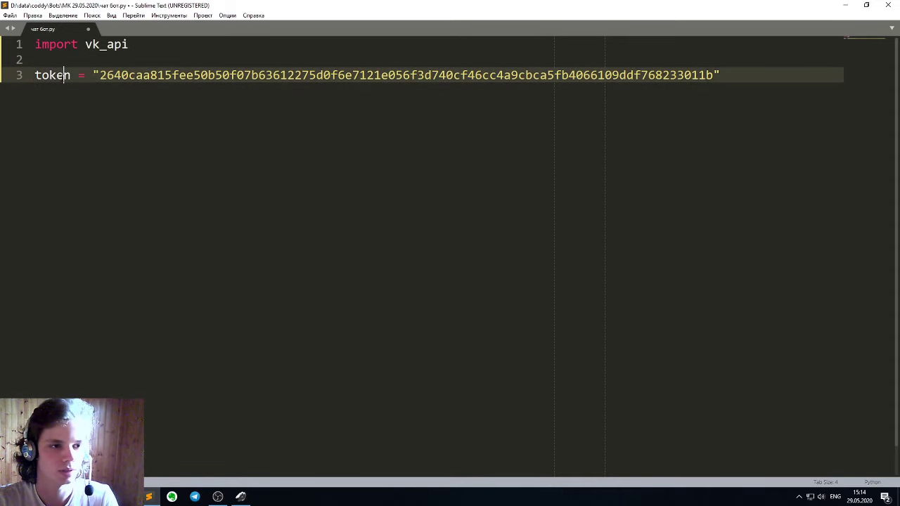
double_click(64, 74)
double_click(408, 75)
click(809, 90)
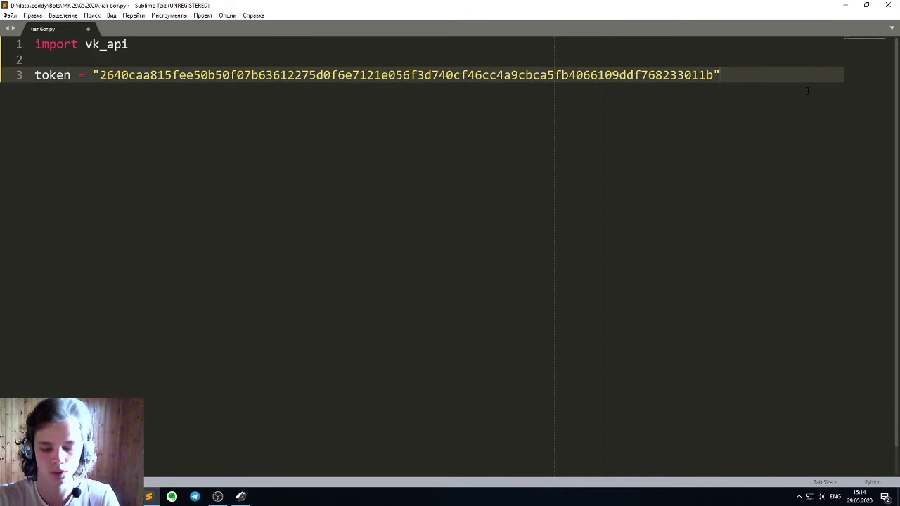
key(Return)
key(Return)
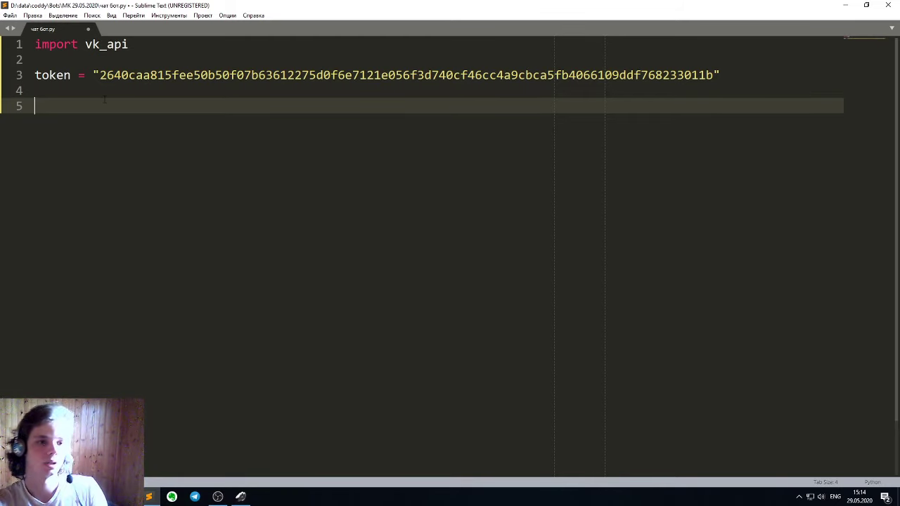
Write vk = vk_api.VkApi(token = token) on line 5 using autocompletion
click(50, 74)
click(82, 102)
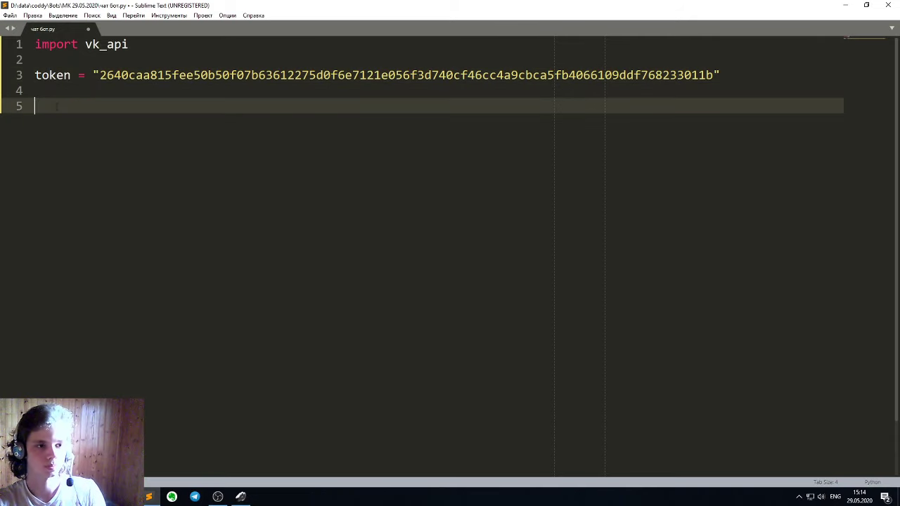
double_click(112, 44)
click(107, 102)
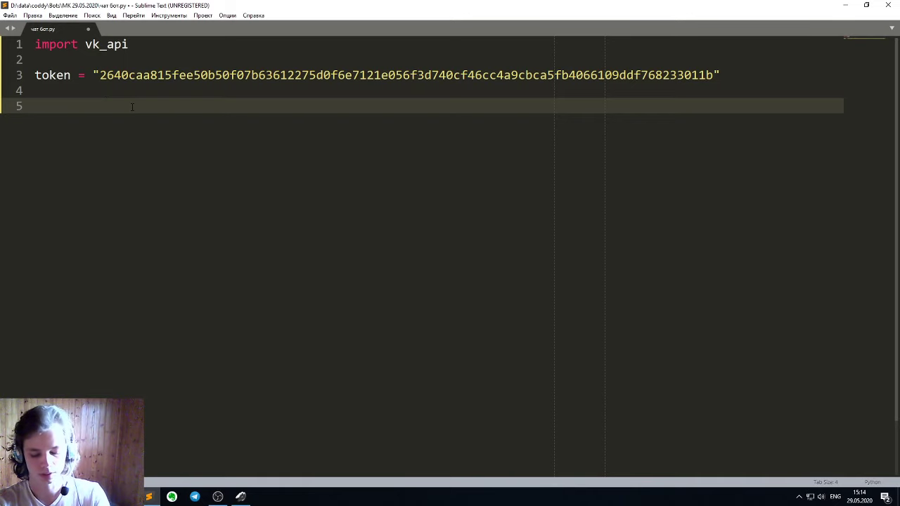
text(vk)
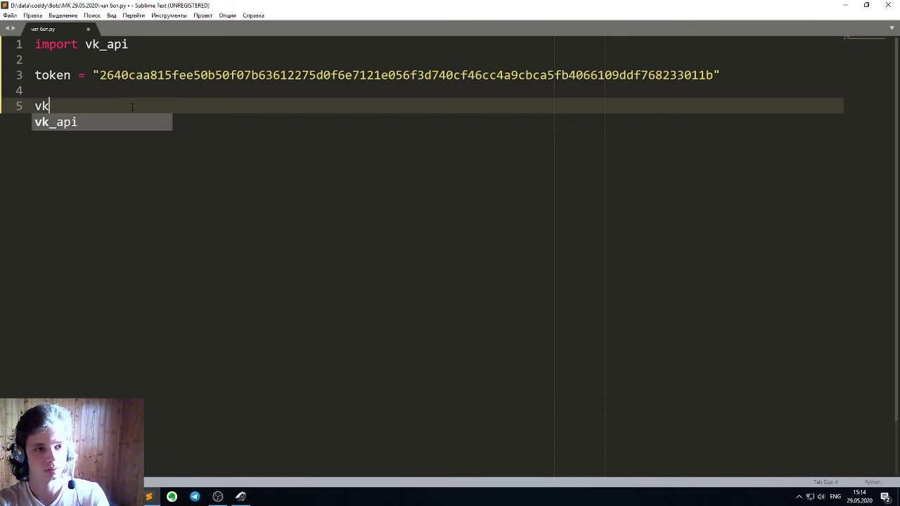
text( =)
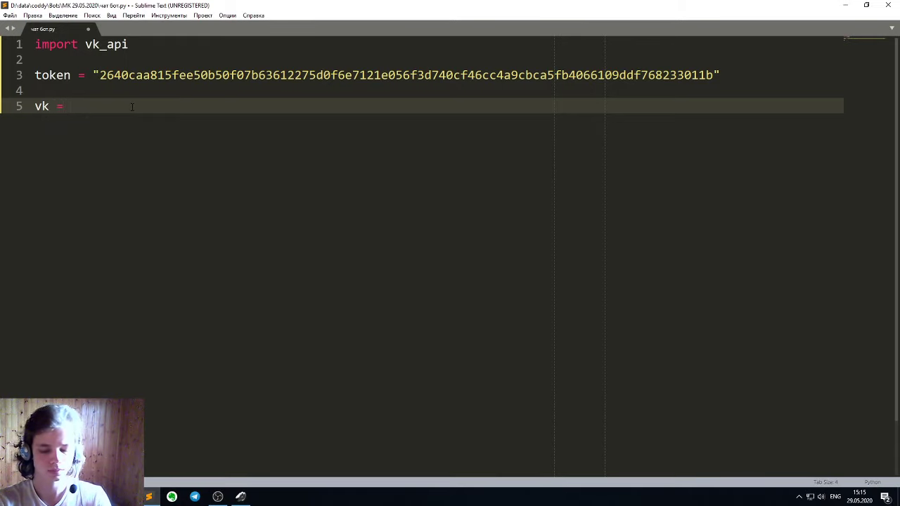
key(Home)
click(109, 105)
text(vk_)
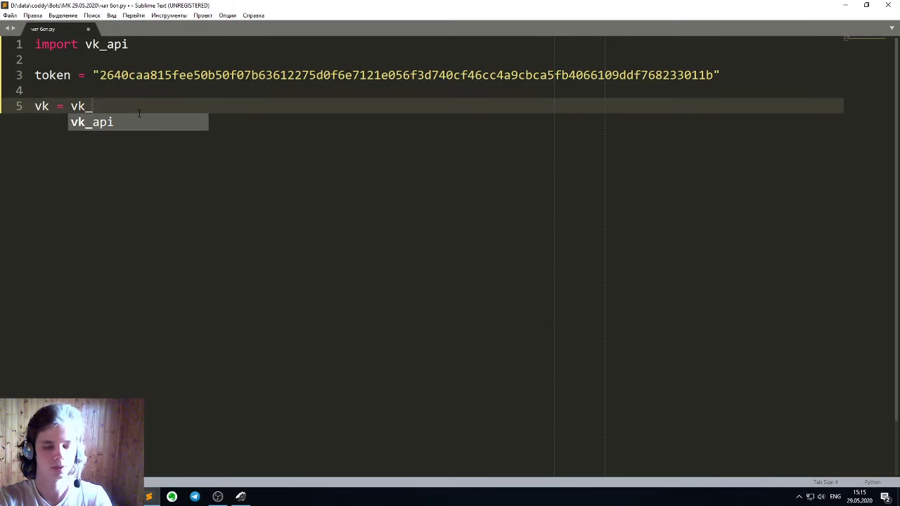
key(Tab)
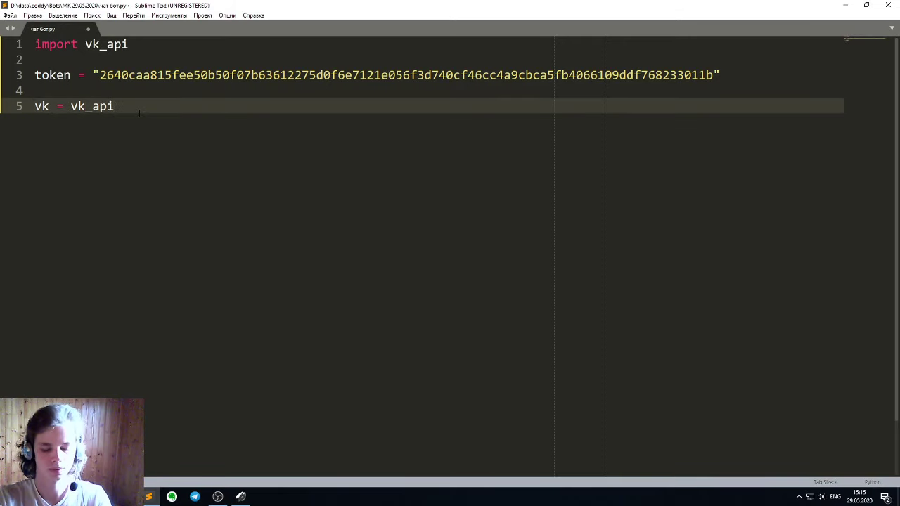
text(.)
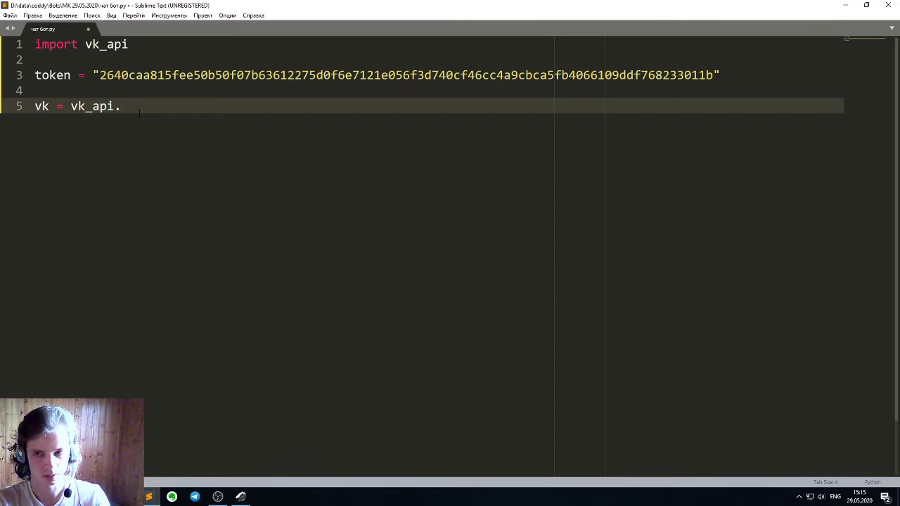
text(Vk)
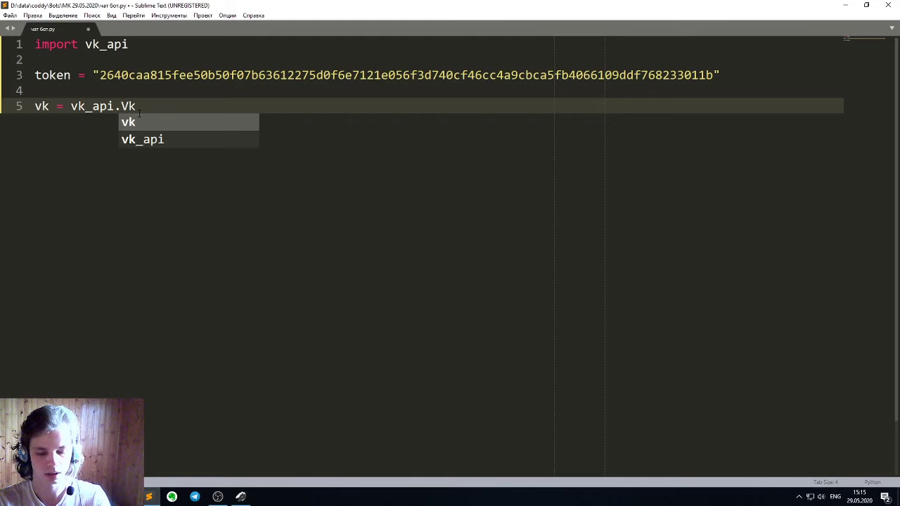
text(Ap)
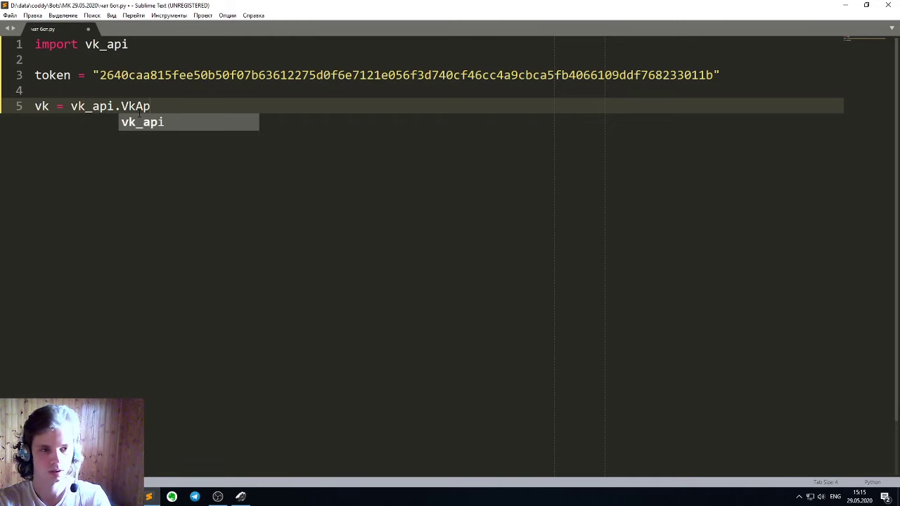
text(i()
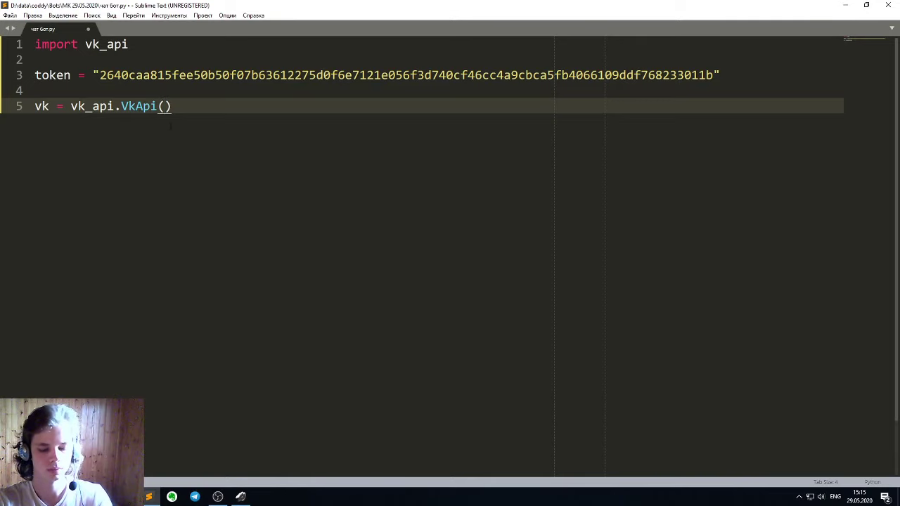
text(token =)
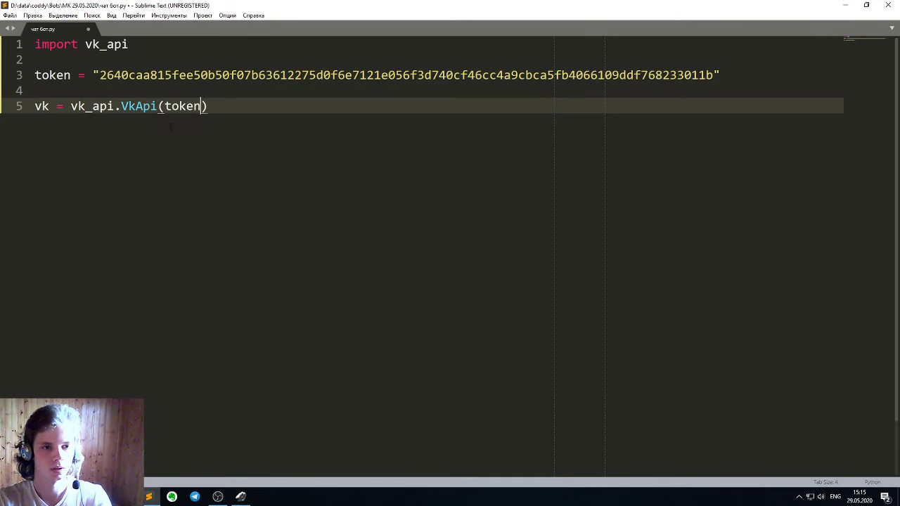
text( tok)
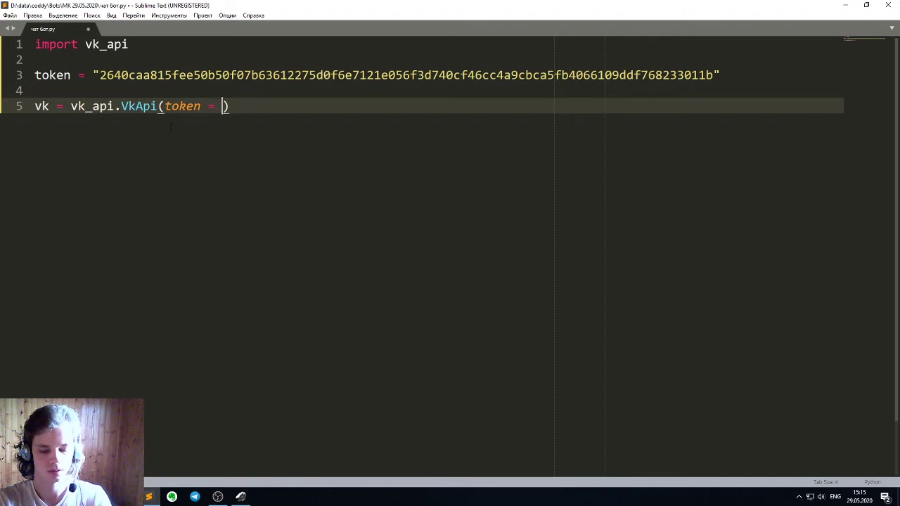
key(Tab)
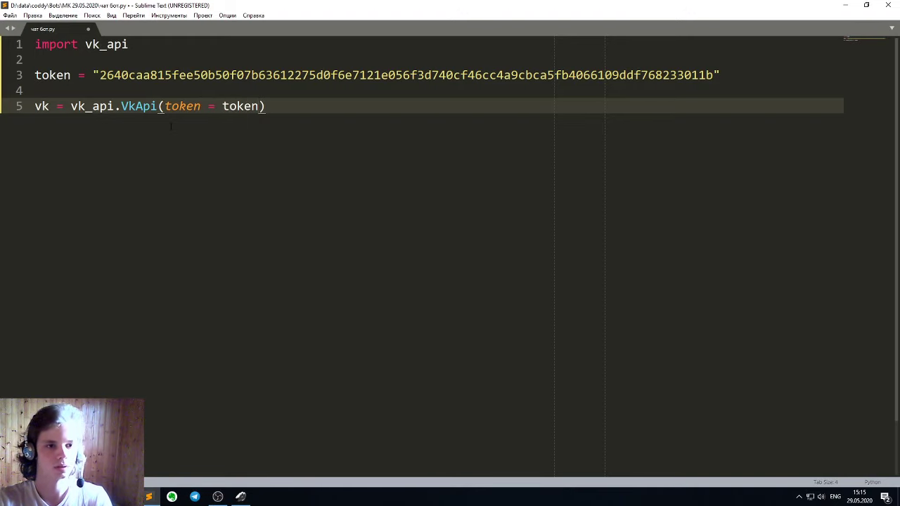
Review the VkApi call and token value, then add empty lines below line 5
double_click(175, 106)
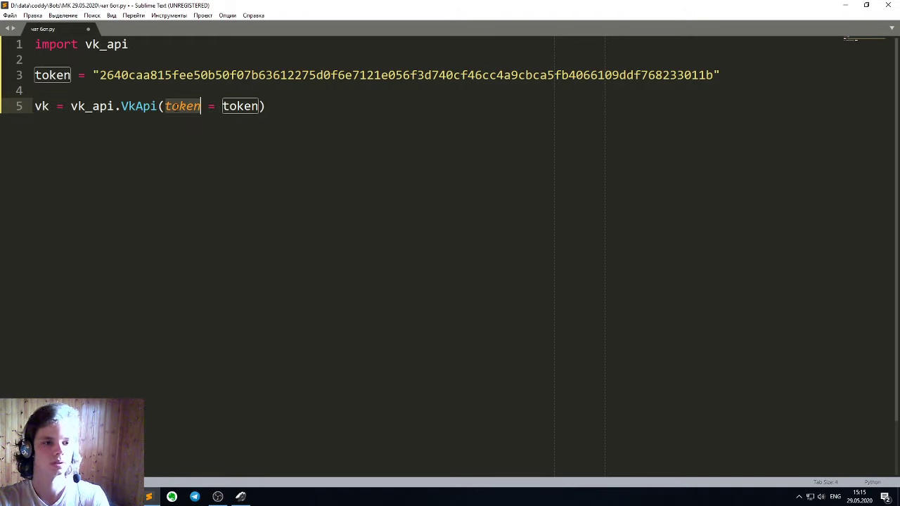
drag(274, 106, 70, 106)
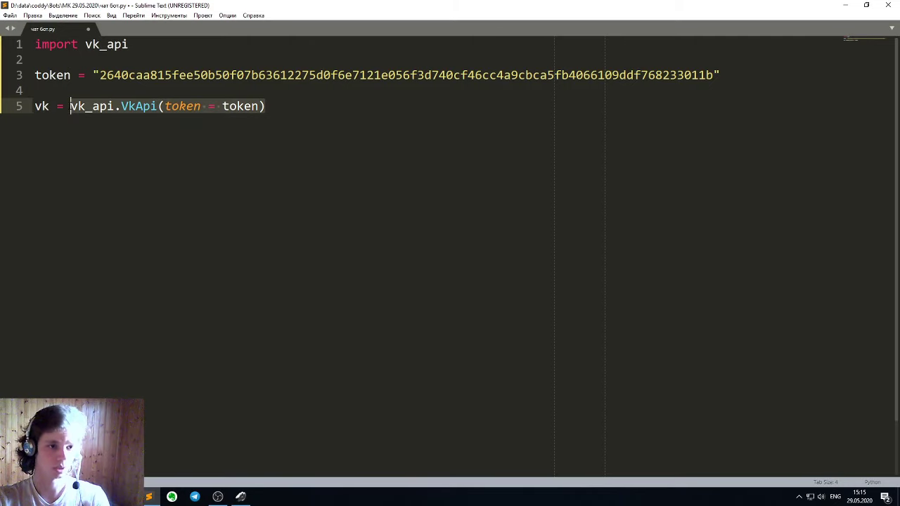
double_click(224, 106)
key(End)
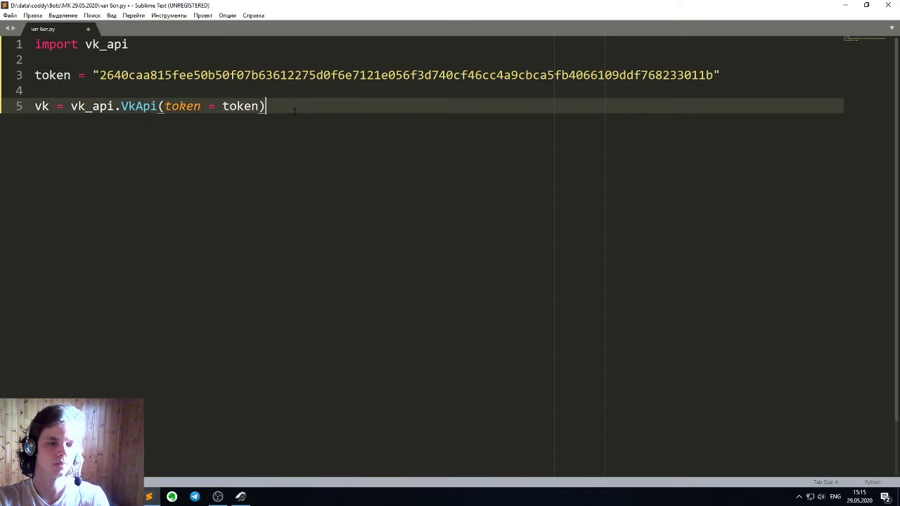
click(71, 76)
drag(101, 75, 751, 68)
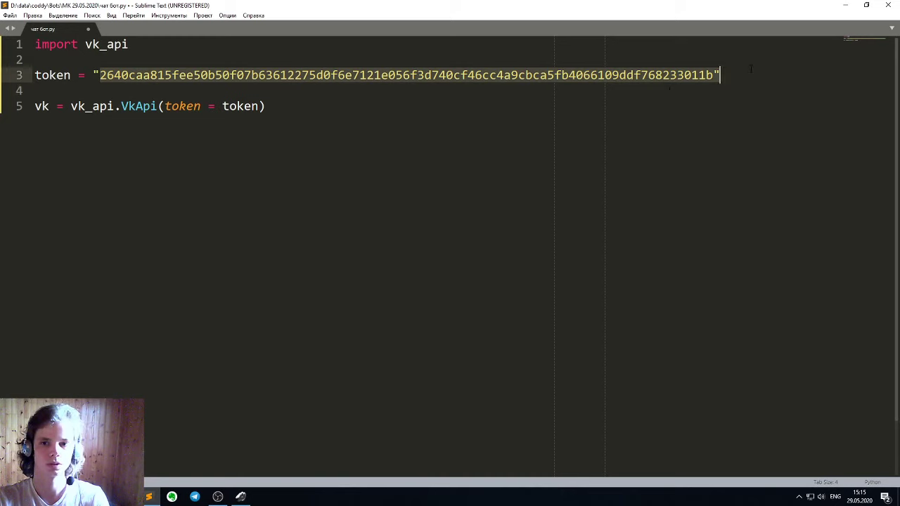
click(240, 497)
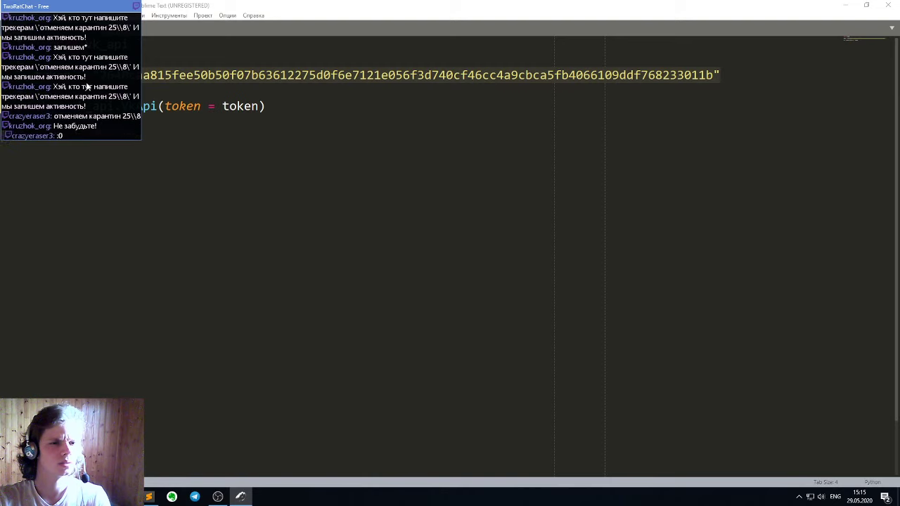
click(285, 117)
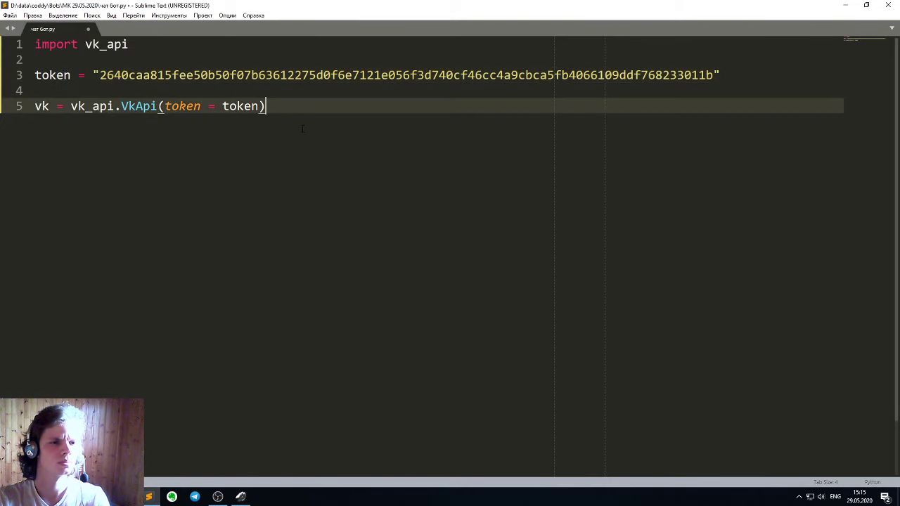
key(Return)
key(Return)
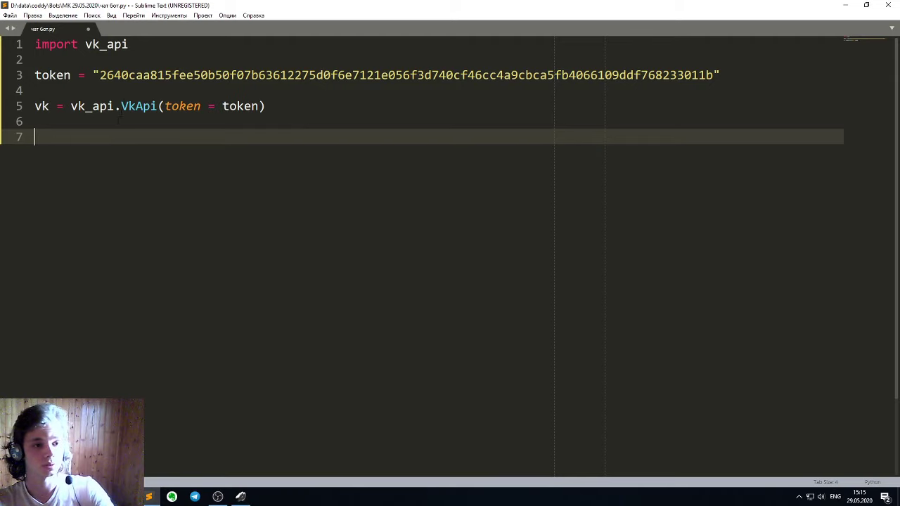
Add vk._auth_token() on line 6, save the script, and leave blank lines below
key(BackSpace)
text(vk.)
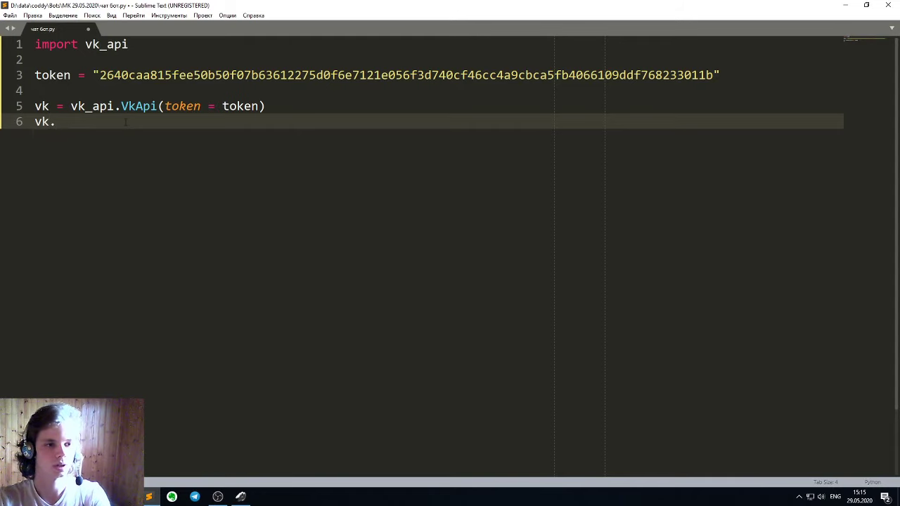
text(_)
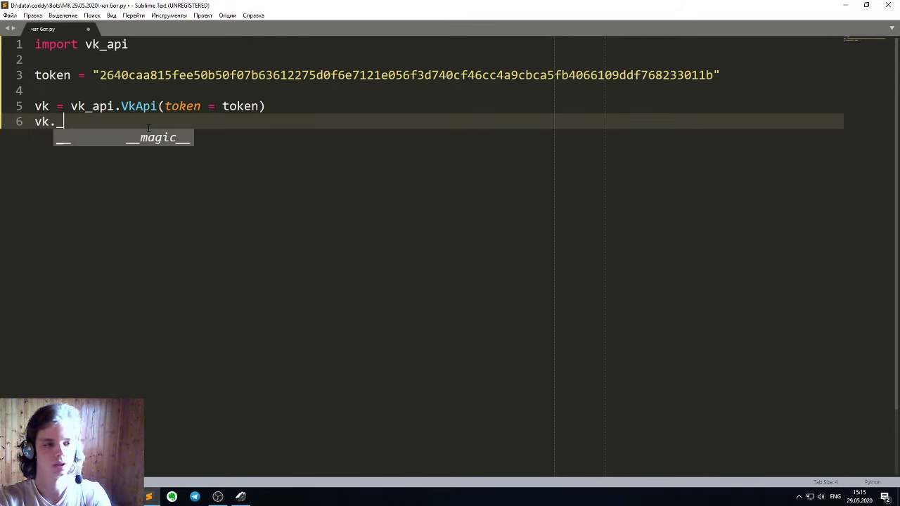
text(au)
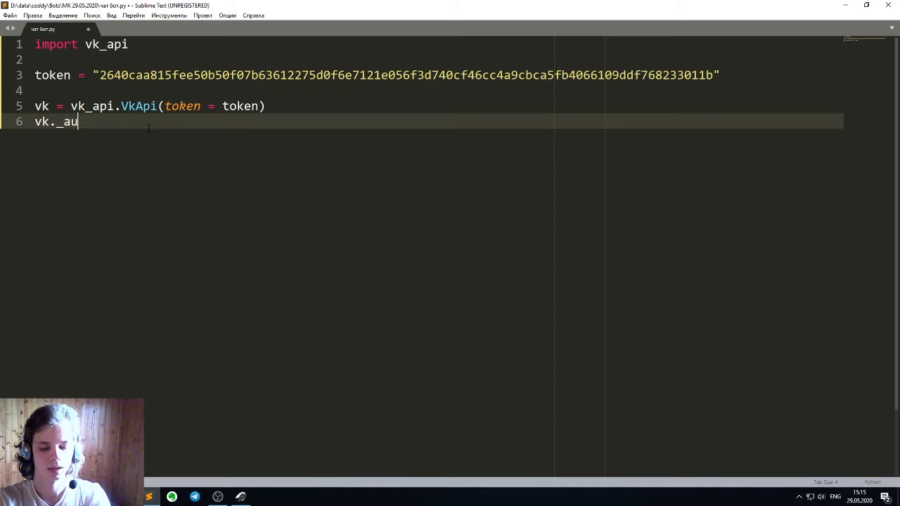
text(th_tok)
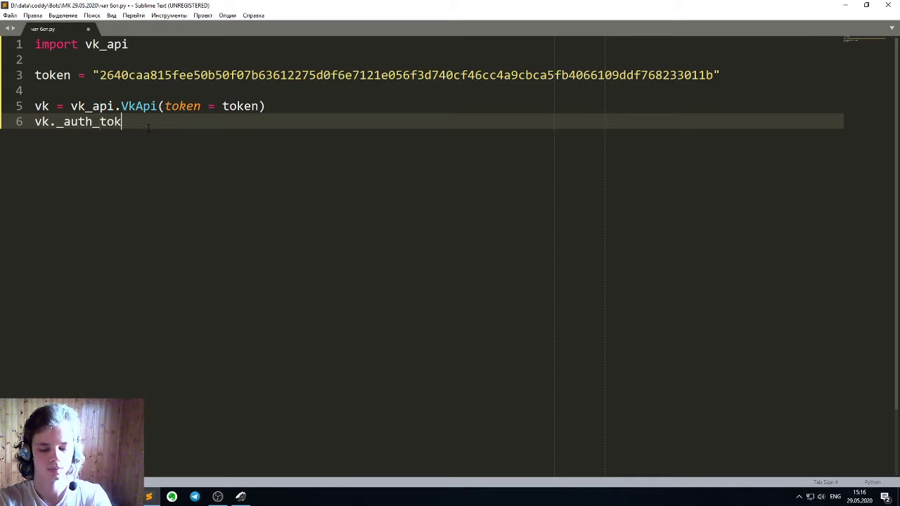
text(en())
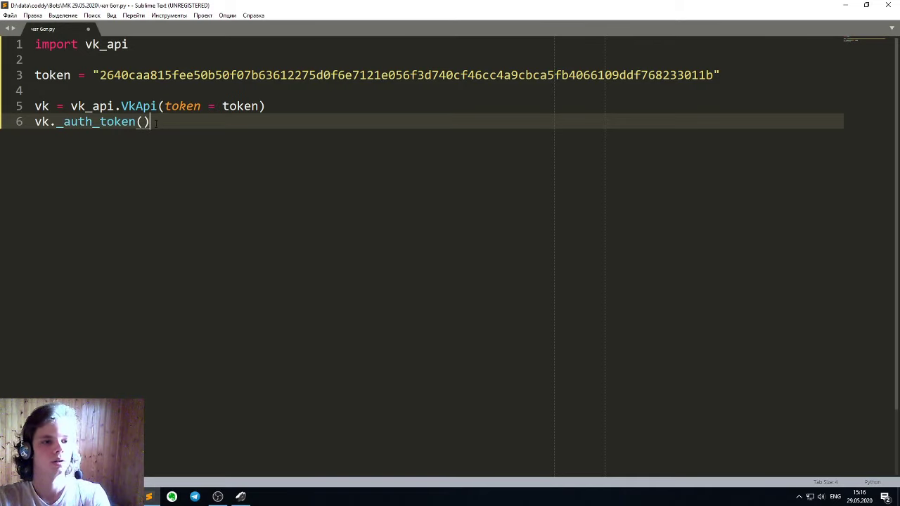
key(Home)
key(shift+Up)
click(239, 132)
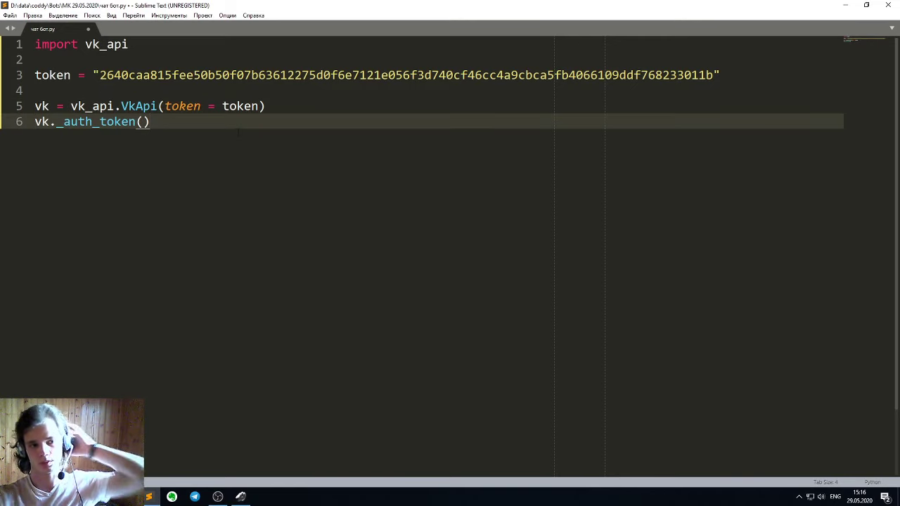
key(ctrl+s)
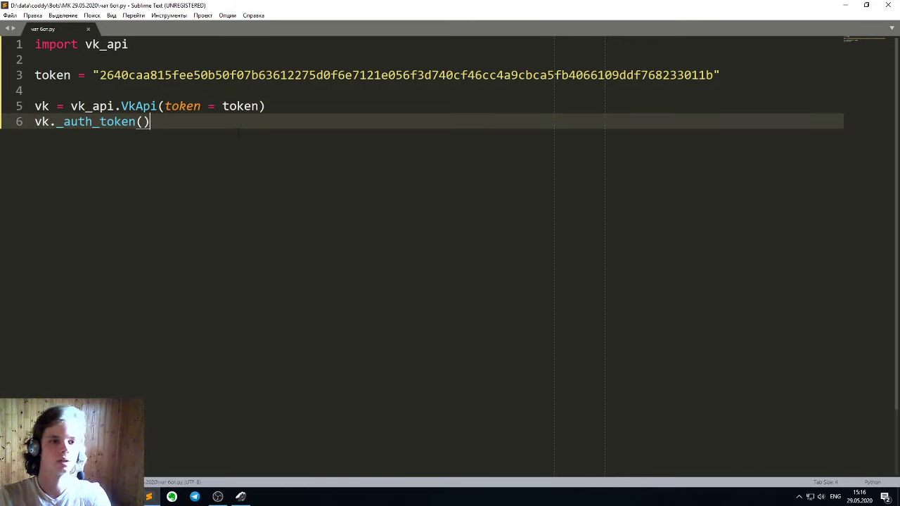
key(Return)
key(Return)
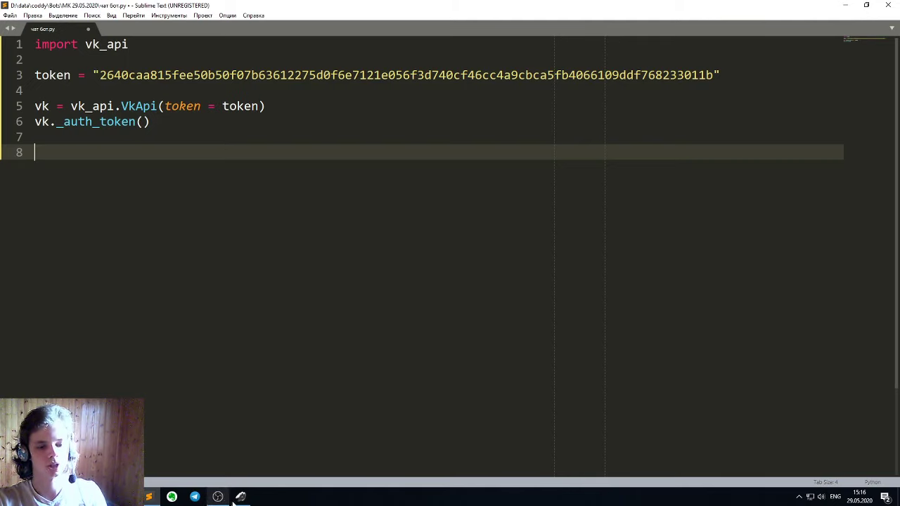
click(149, 497)
click(149, 496)
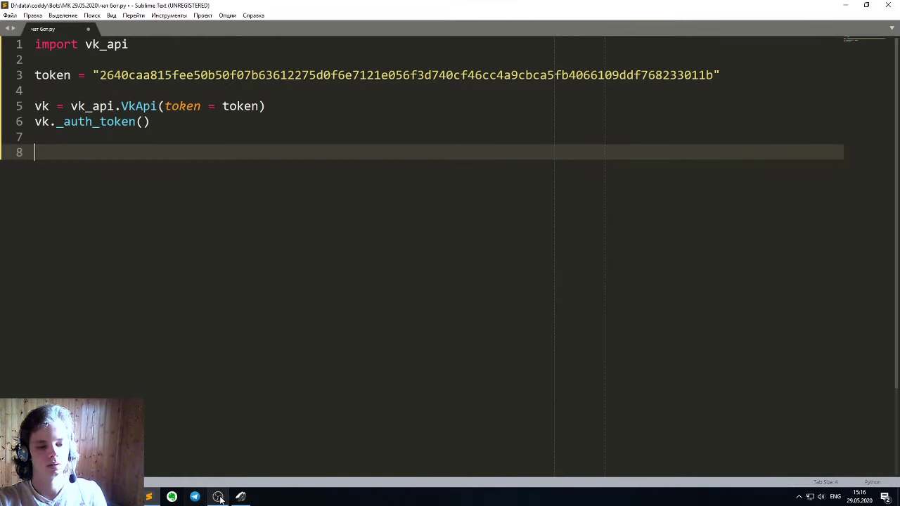
click(241, 496)
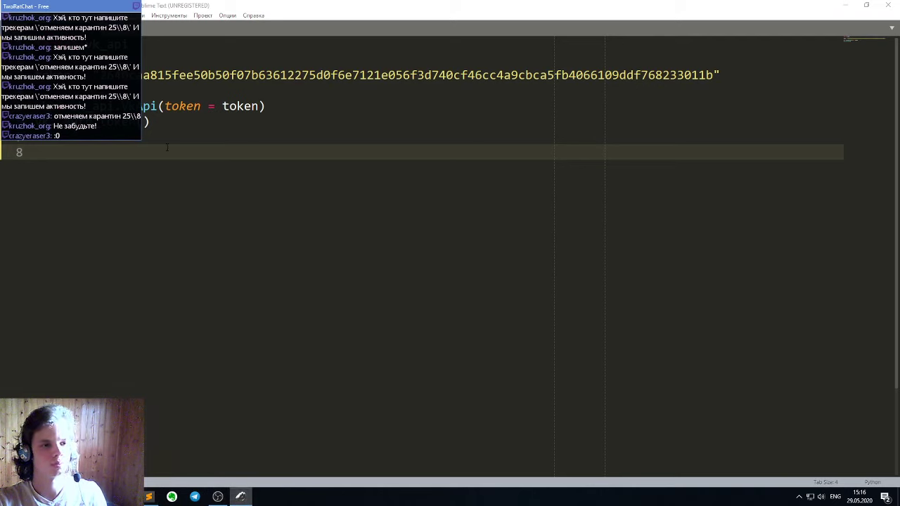
drag(71, 61, 74, 64)
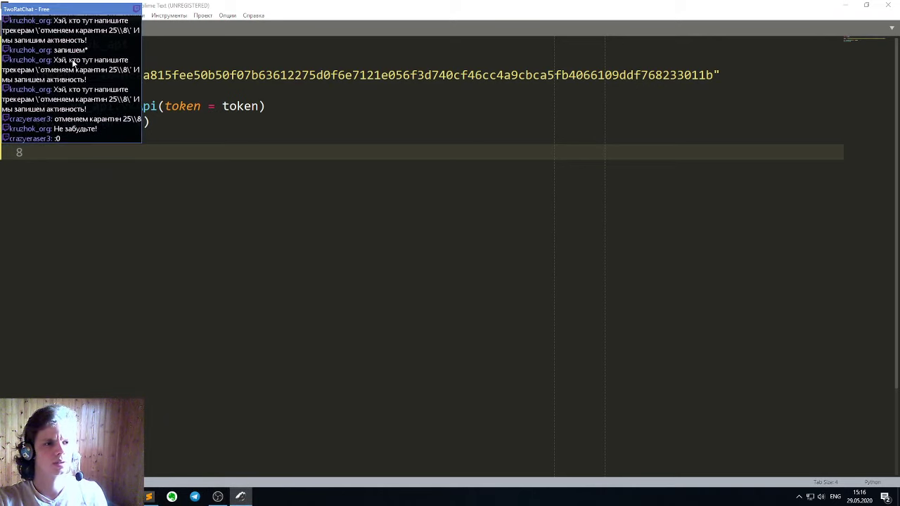
click(101, 158)
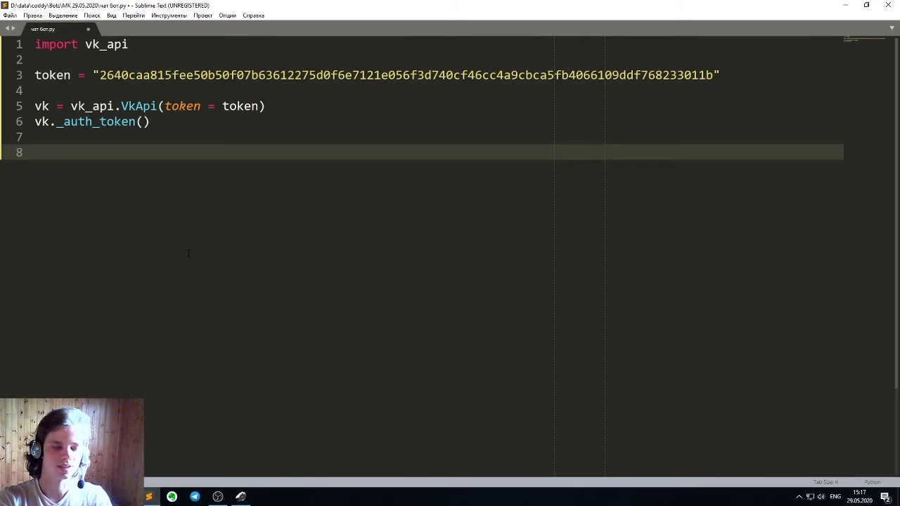
Create a while True: loop on line 8 from the while autocomplete, with an indented body line
text(w)
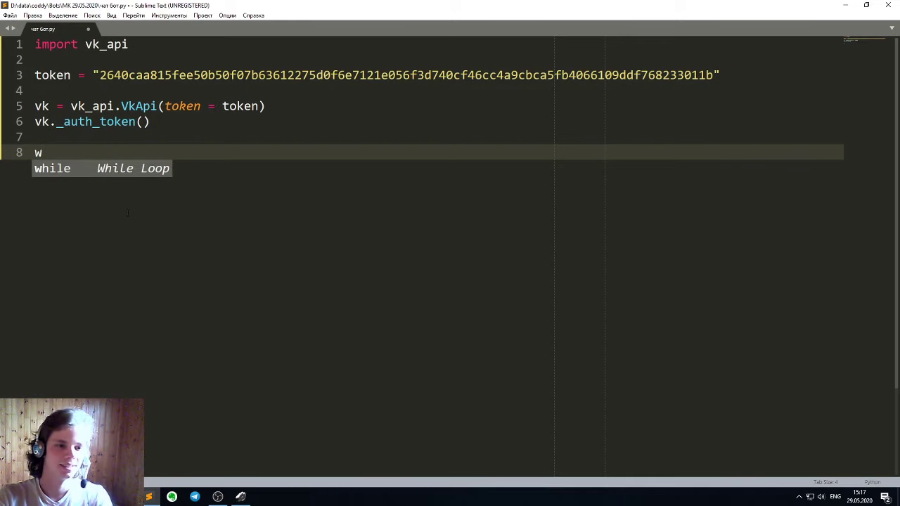
key(Return)
key(Tab)
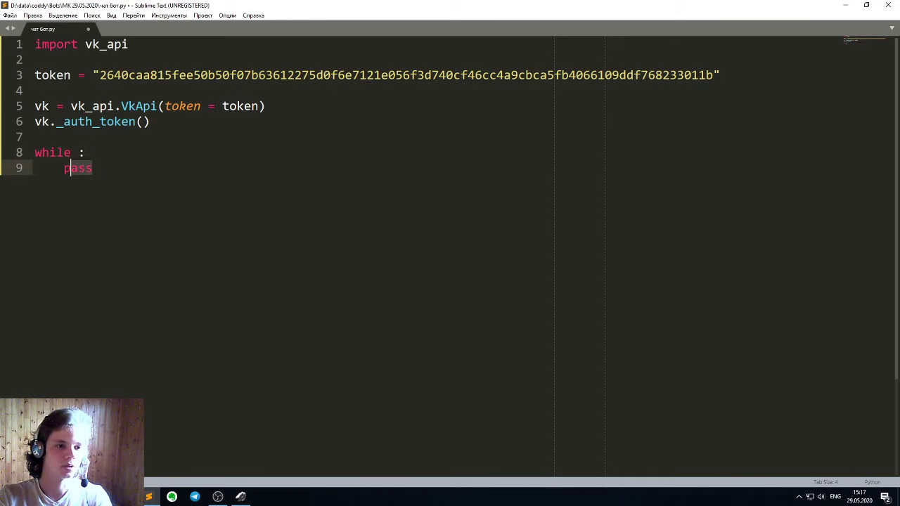
key(BackSpace)
key(BackSpace)
key(BackSpace)
key(BackSpace)
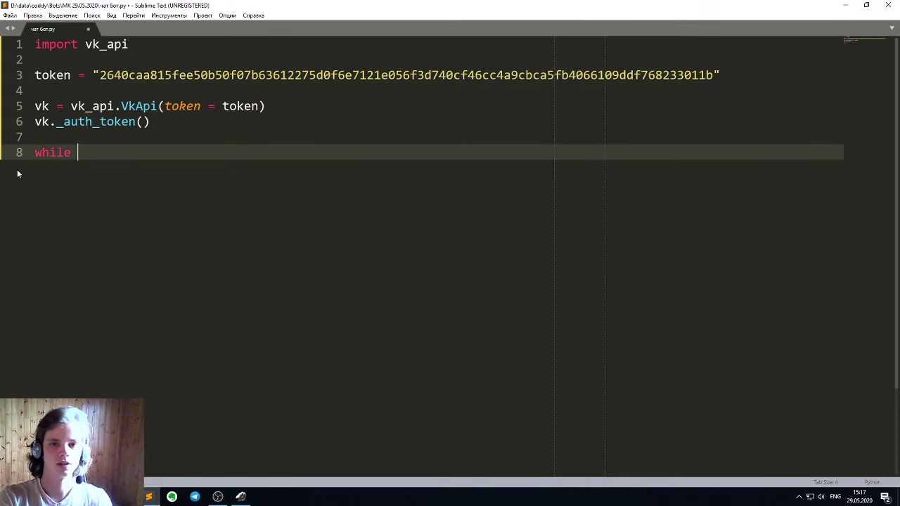
click(240, 497)
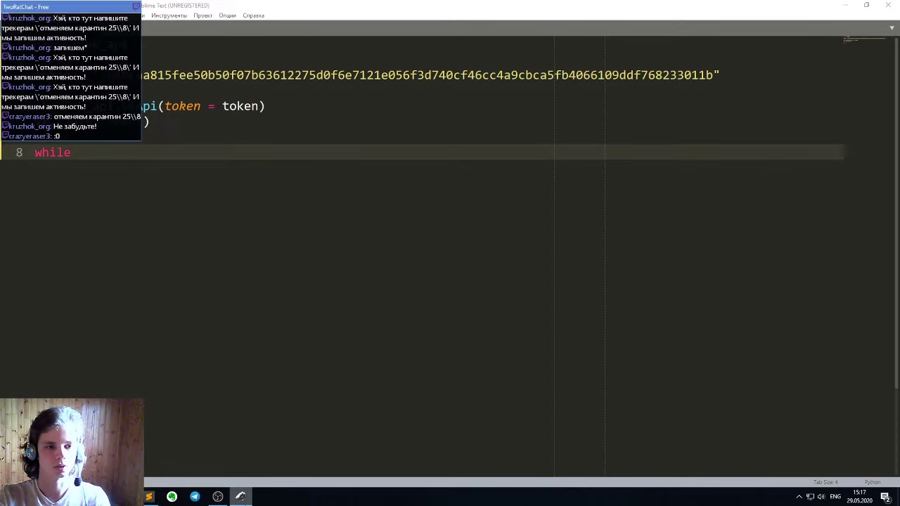
click(240, 497)
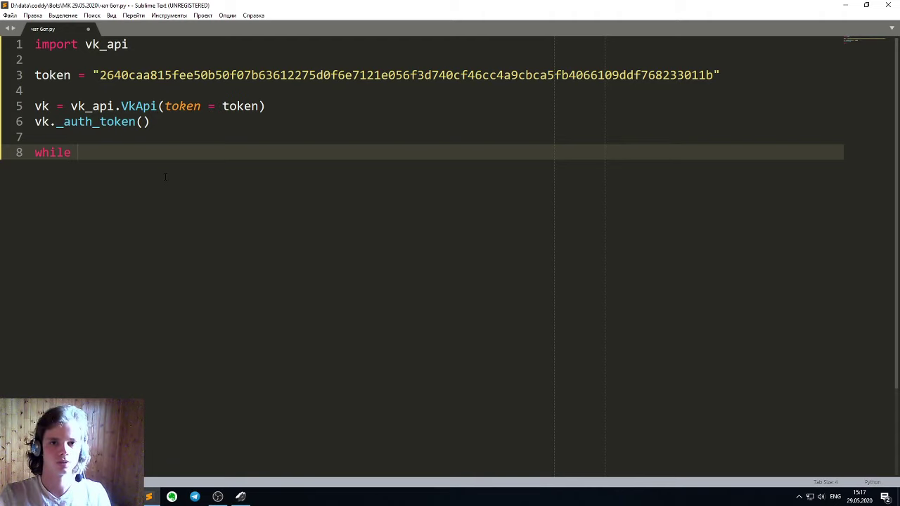
text(True:)
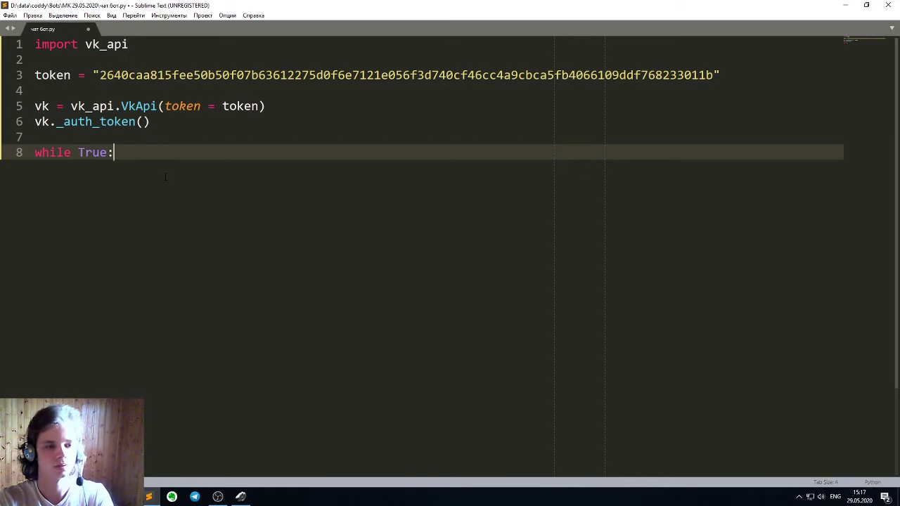
key(Return)
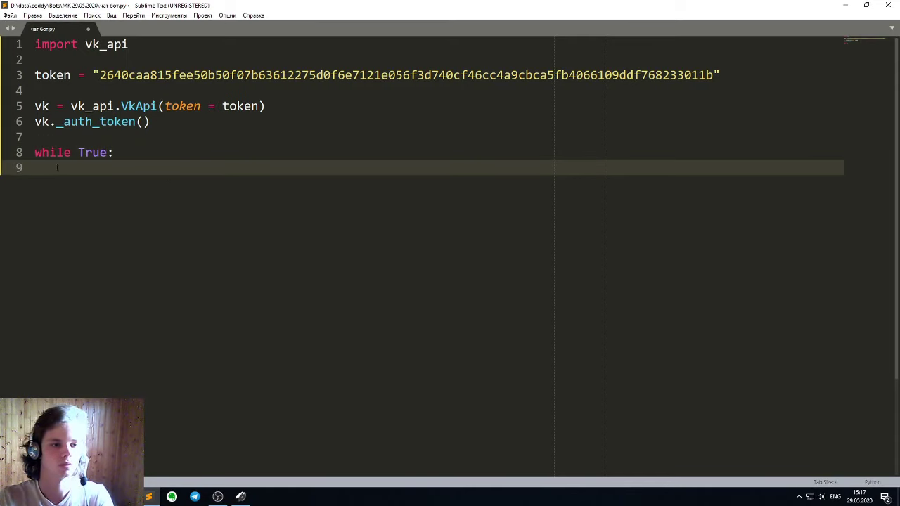
Inspect the while True: line and its indentation, ending on the indented body line
drag(106, 159, 1, 153)
drag(105, 162, 1, 153)
click(61, 172)
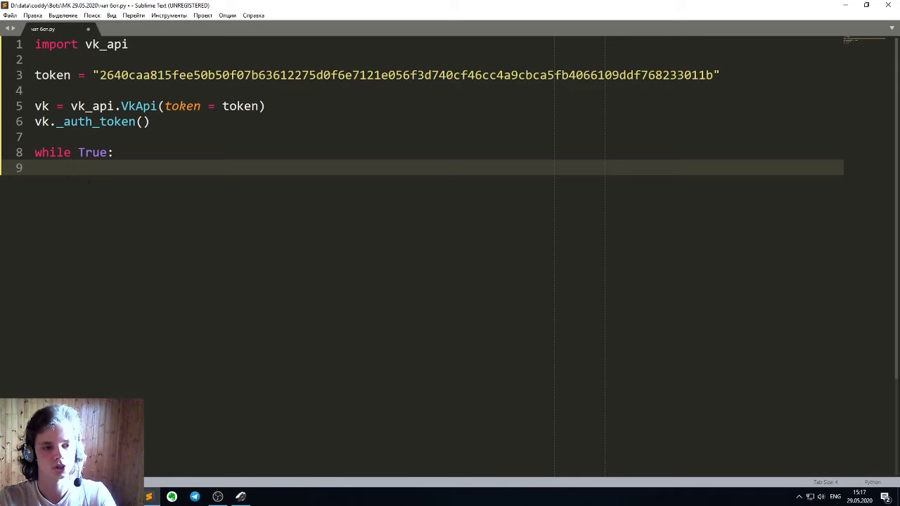
drag(84, 152, 33, 152)
click(86, 167)
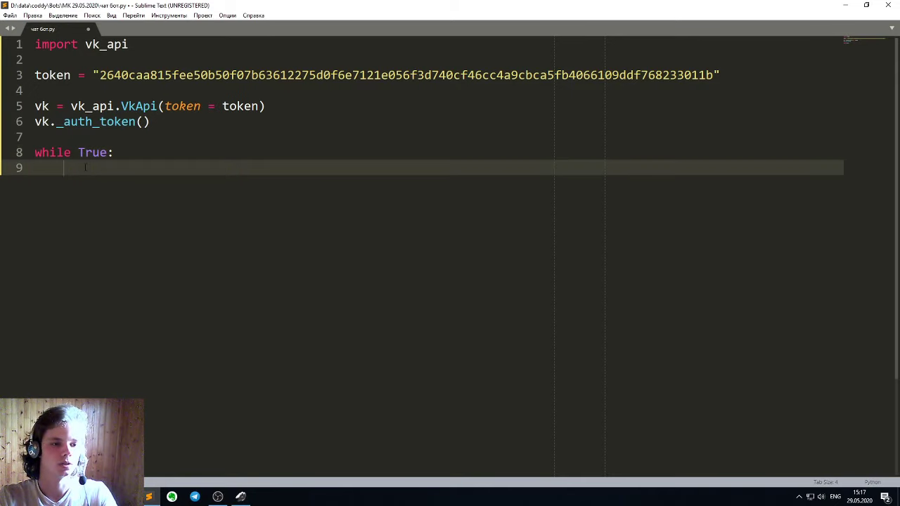
click(131, 152)
key(shift+Home)
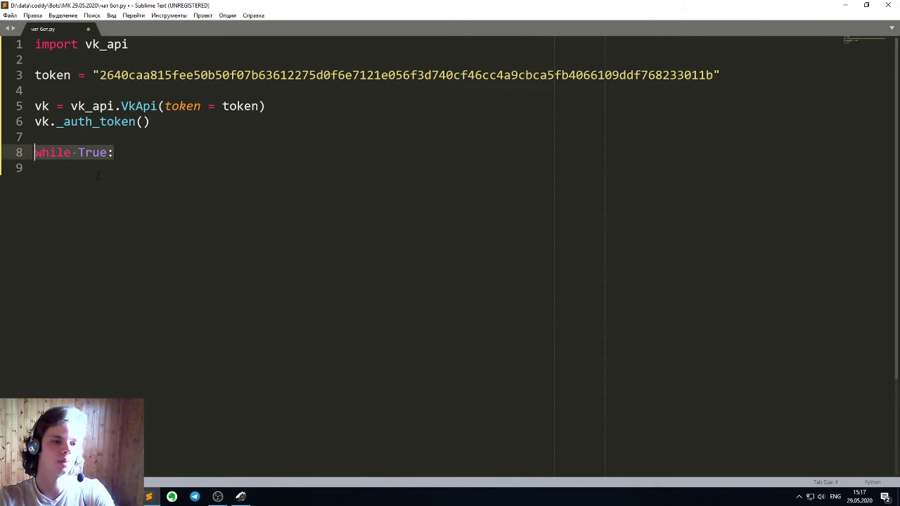
click(134, 167)
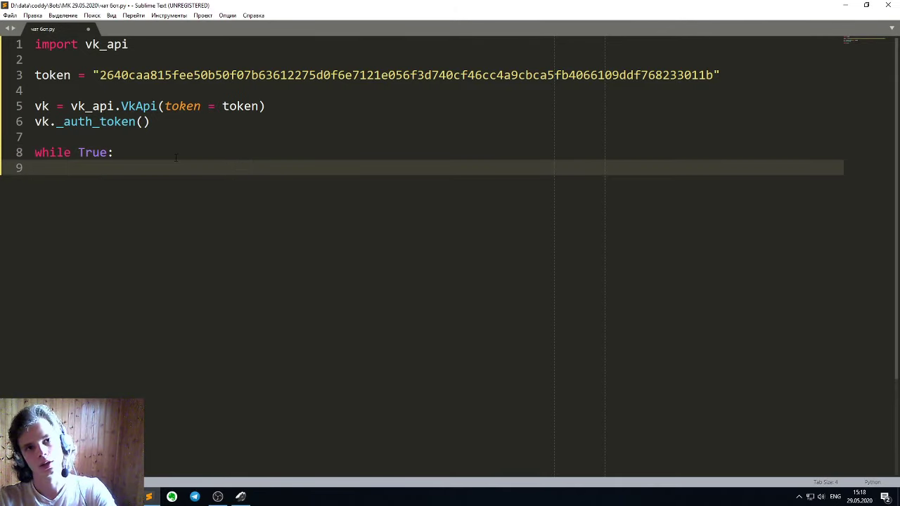
click(131, 153)
key(shift+Home)
click(134, 167)
key(shift+Home)
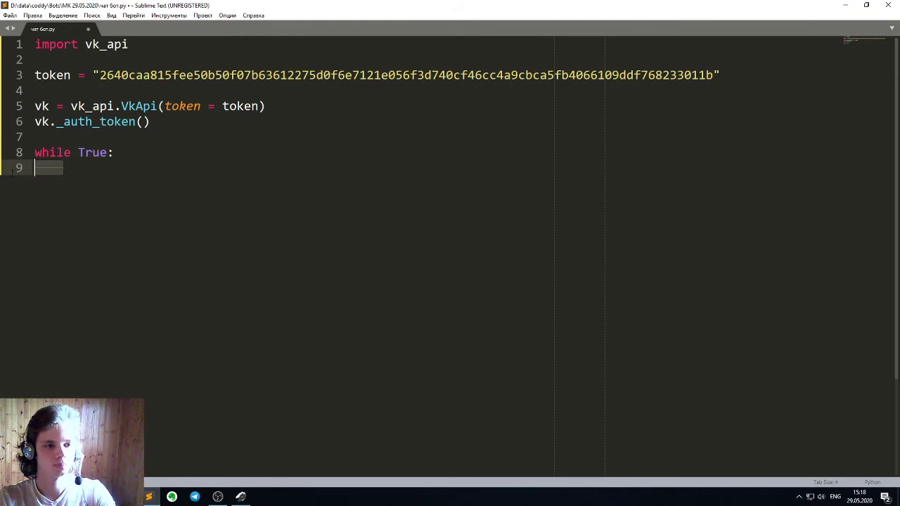
key(Right)
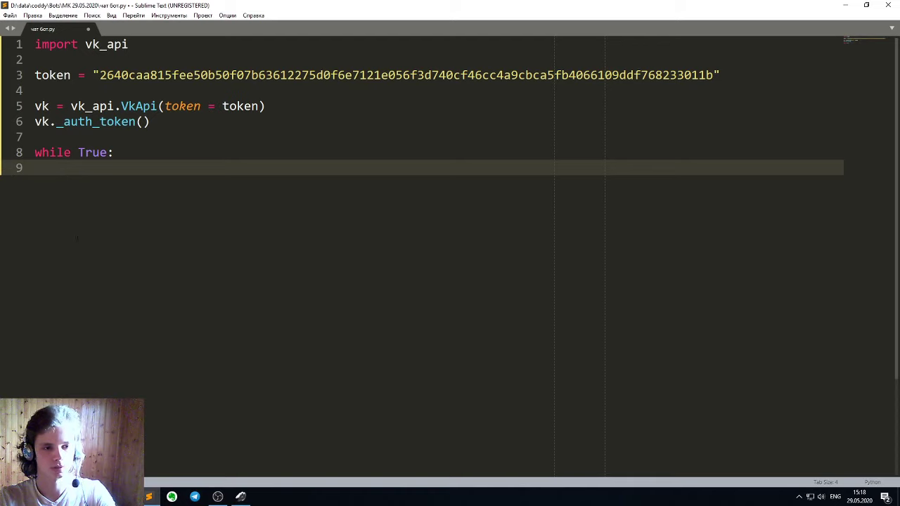